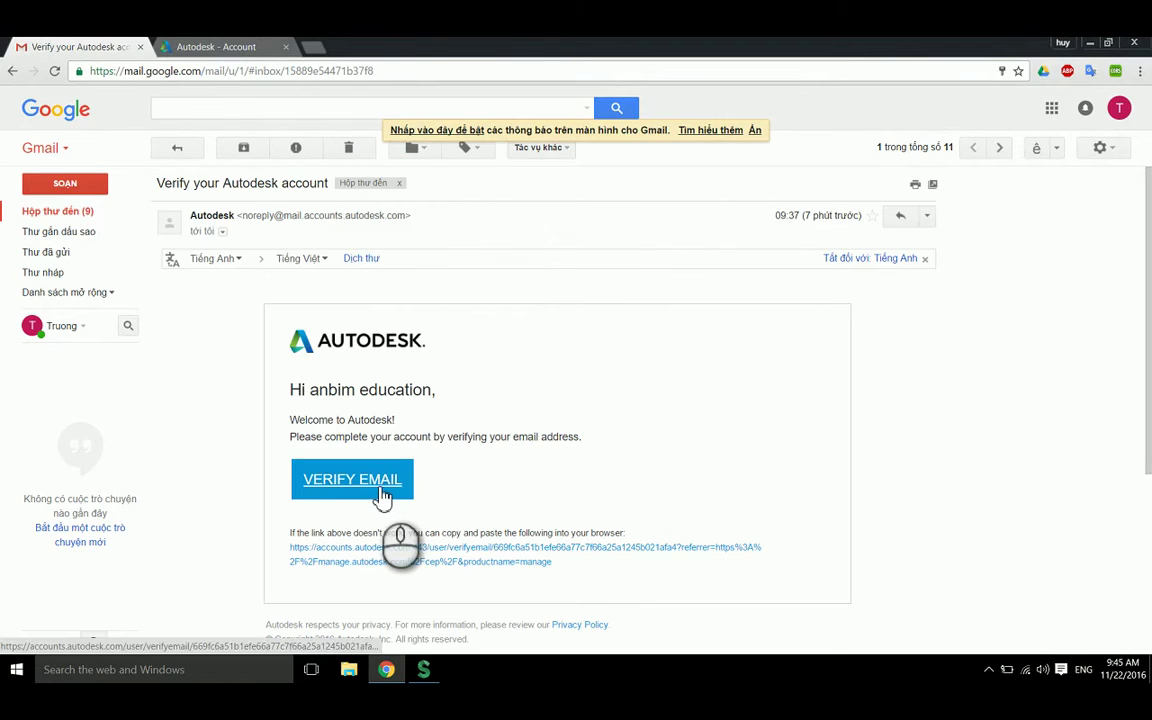
Verify the Autodesk account's e-mail address from the verification message and finish at the account management page.
{"action": "left_click", "coordinate": [352, 481]}
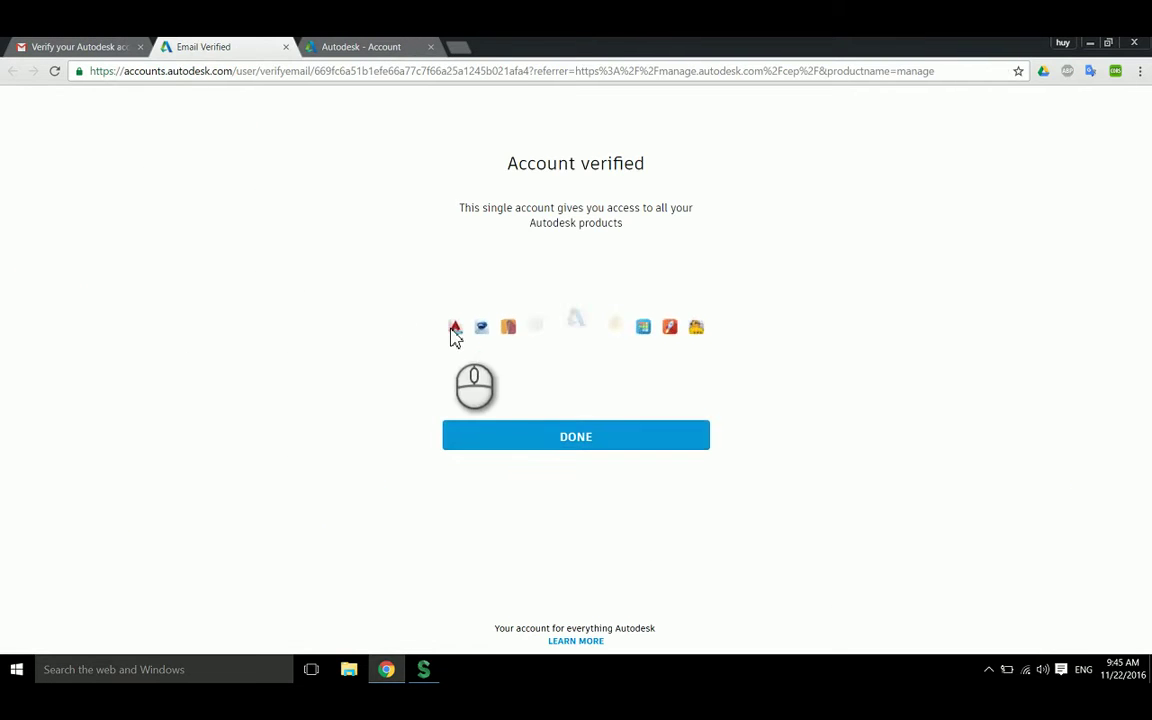
{"action": "left_click", "coordinate": [551, 440]}
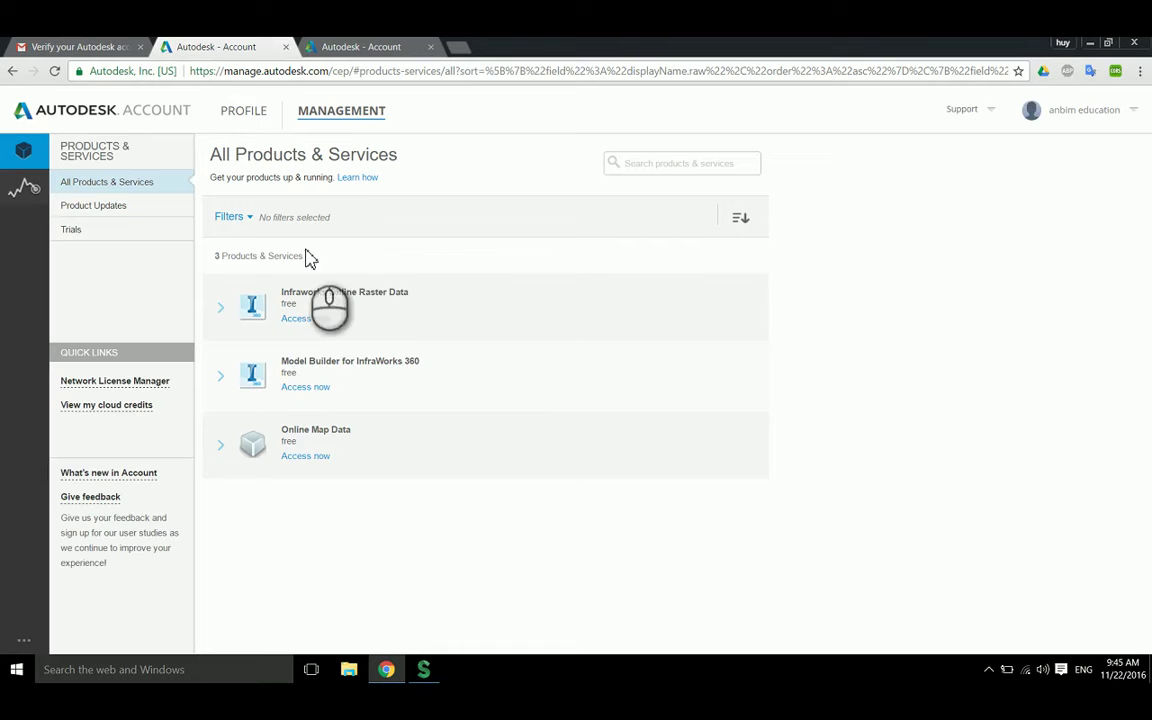
{"action": "mouse_move", "coordinate": [1070, 143]}
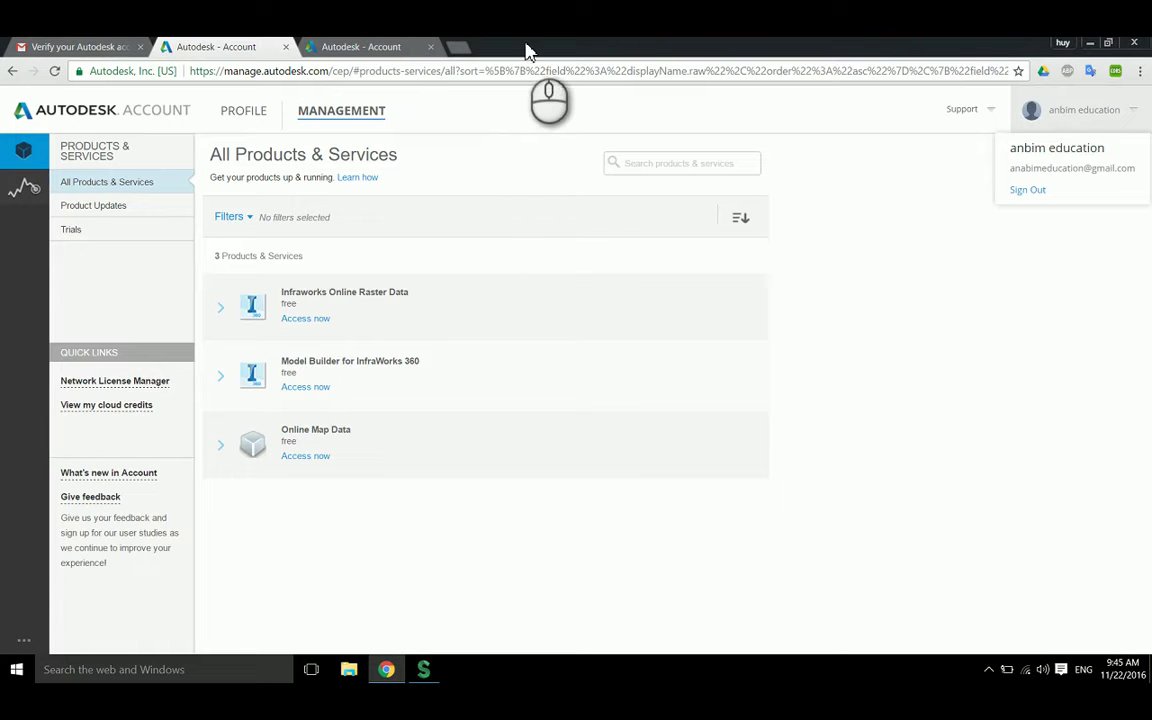
{"action": "left_click", "coordinate": [471, 50]}
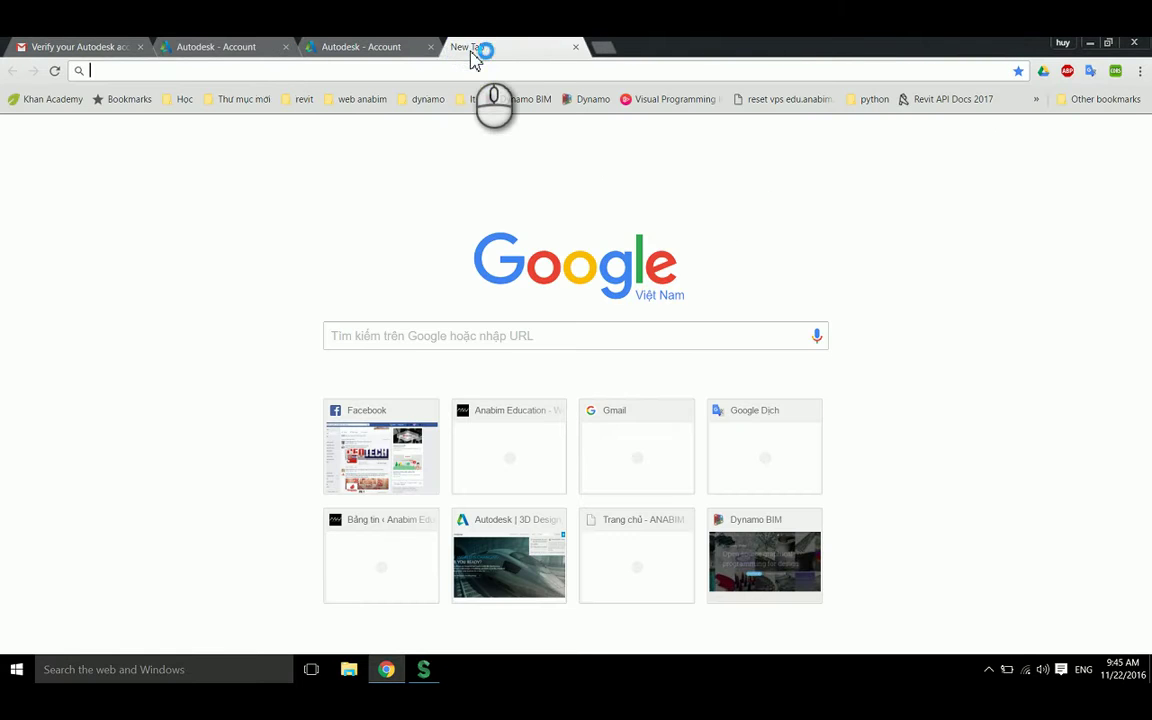
{"action": "left_click", "coordinate": [285, 48]}
{"action": "left_click", "coordinate": [284, 47]}
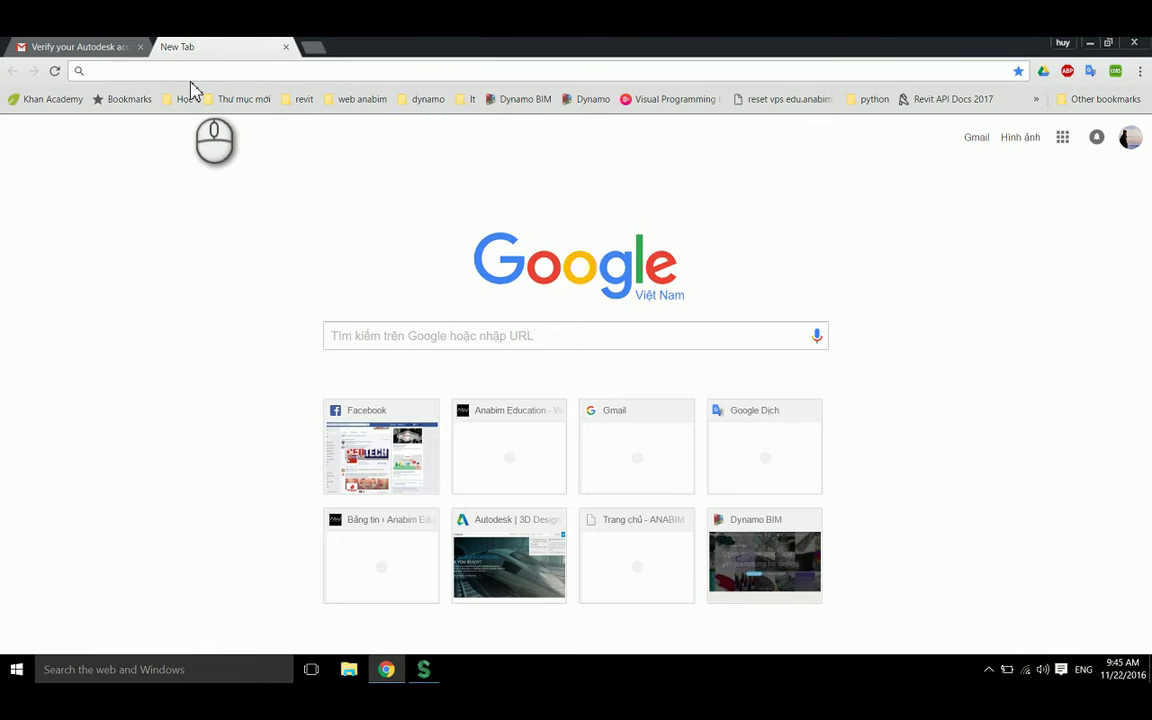
{"action": "type", "text": "au"}
{"action": "key", "text": "Return"}
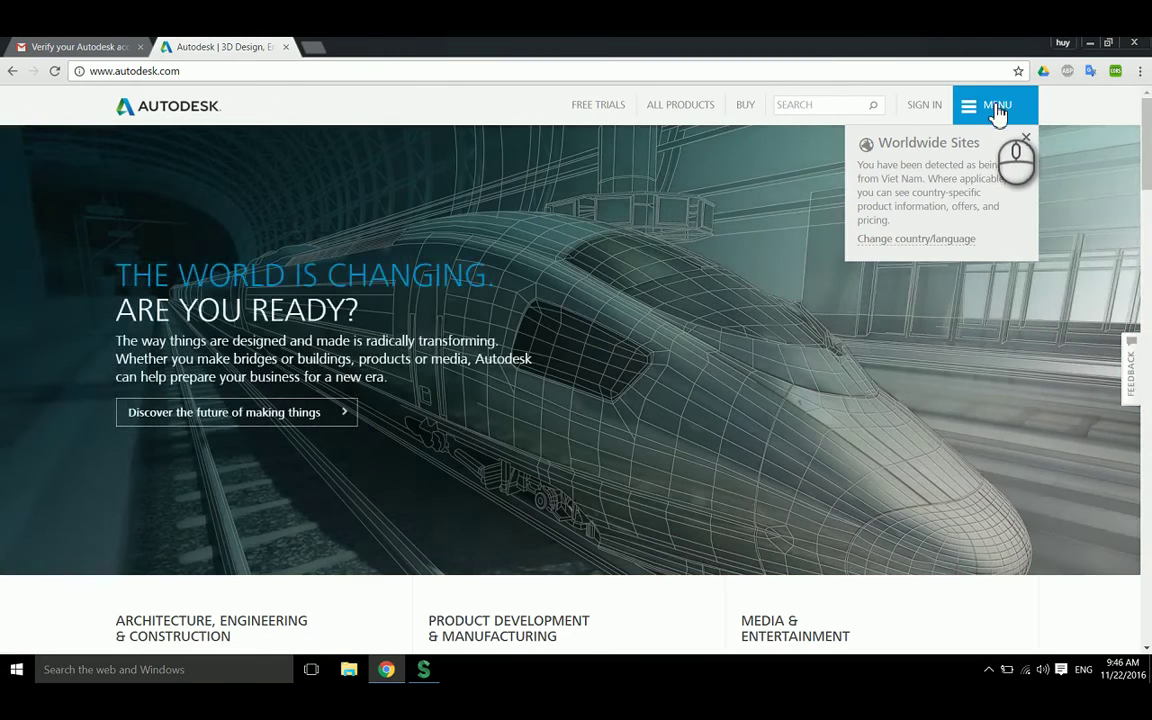
Dismiss the Worldwide Sites notice and open the site's full list of free student software downloads.
{"action": "left_click", "coordinate": [997, 108]}
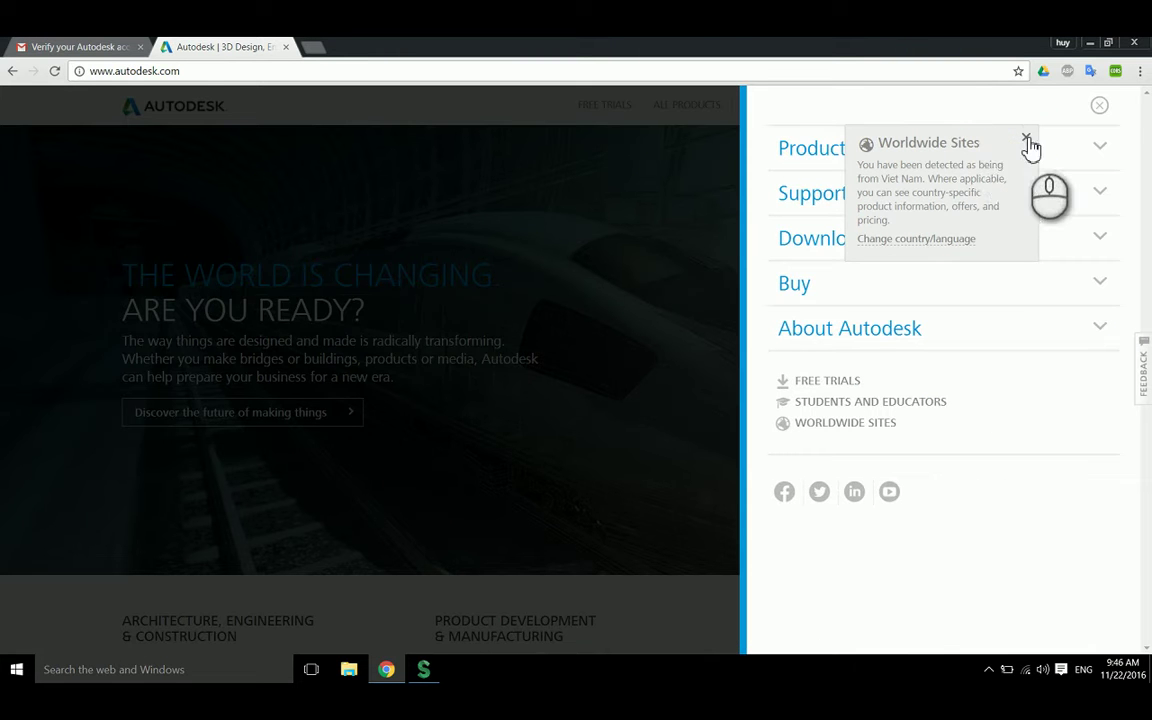
{"action": "left_click", "coordinate": [1026, 137]}
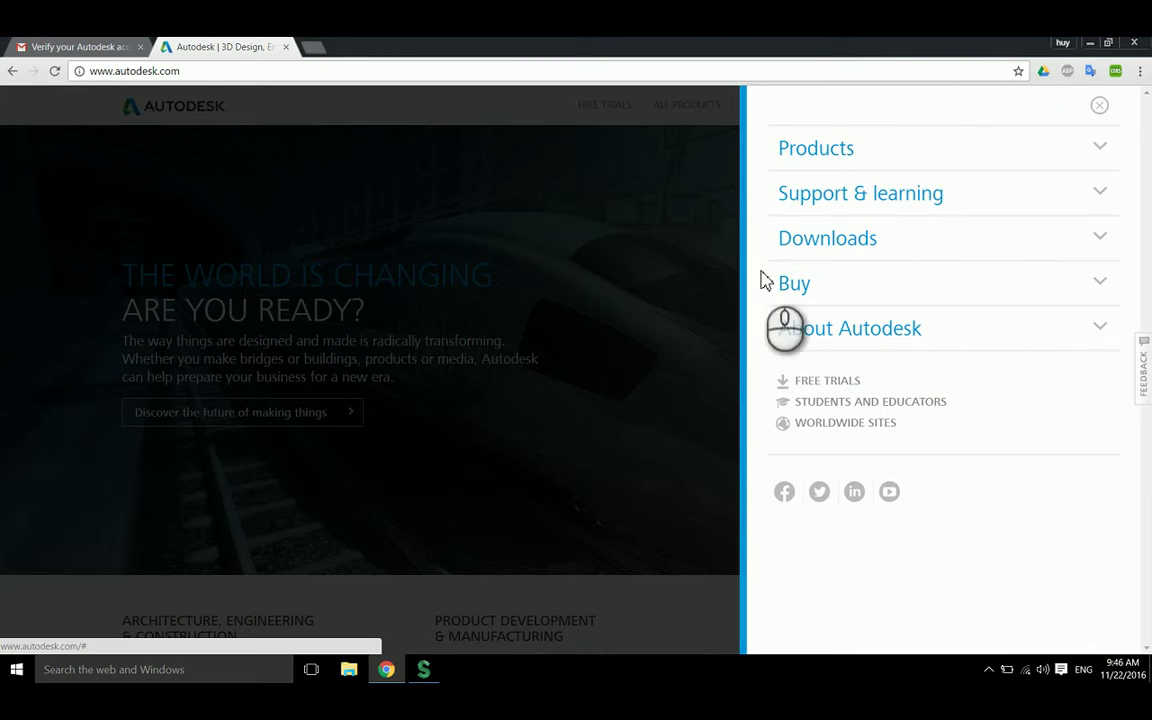
{"action": "left_click", "coordinate": [1103, 243]}
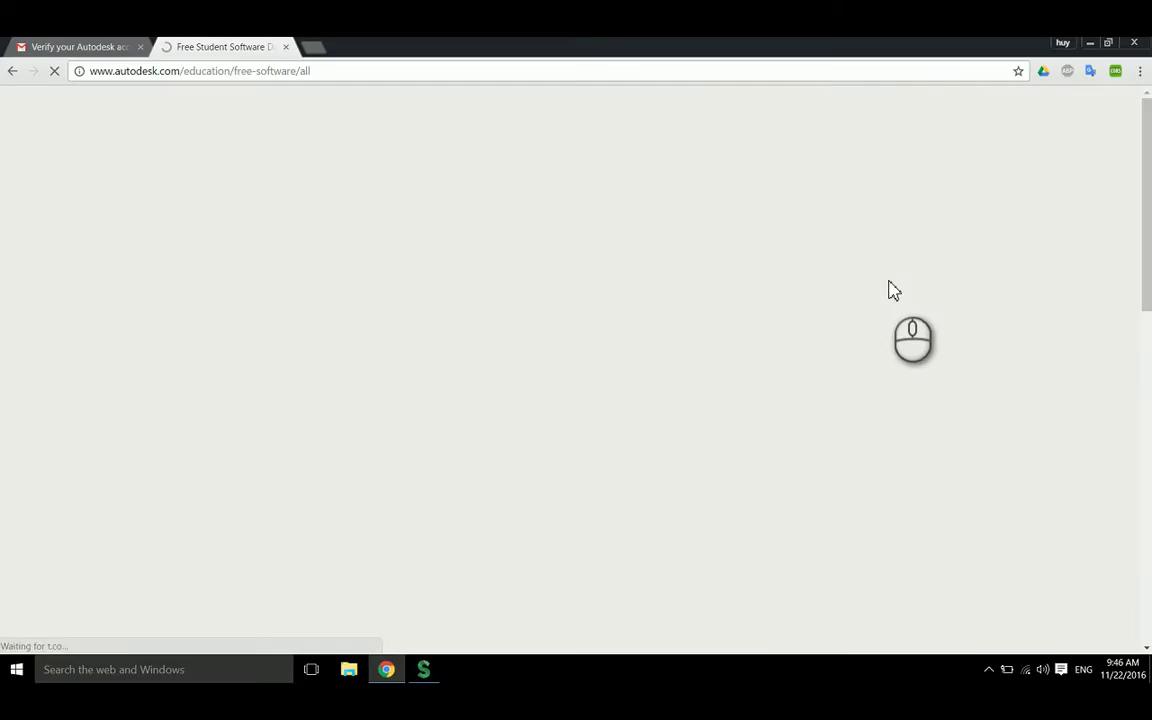
Look through the list of free education license products and free apps.
{"action": "scroll", "coordinate": [797, 327], "scroll_direction": "down", "scroll_amount": 3}
{"action": "scroll", "coordinate": [1000, 330], "scroll_direction": "down", "scroll_amount": 2}
{"action": "scroll", "coordinate": [1003, 211], "scroll_direction": "up", "scroll_amount": 2}
{"action": "scroll", "coordinate": [200, 330], "scroll_direction": "down", "scroll_amount": 2}
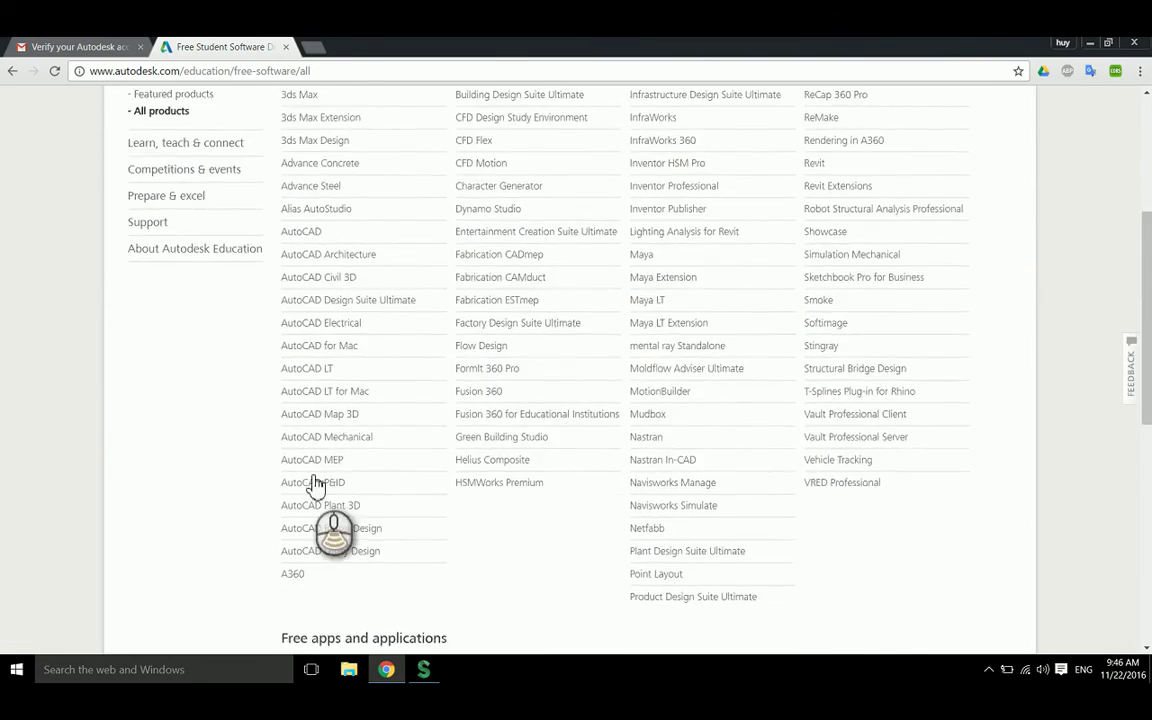
{"action": "scroll", "coordinate": [237, 472], "scroll_direction": "down", "scroll_amount": 3}
{"action": "scroll", "coordinate": [875, 460], "scroll_direction": "down", "scroll_amount": 1}
{"action": "scroll", "coordinate": [889, 450], "scroll_direction": "up", "scroll_amount": 1}
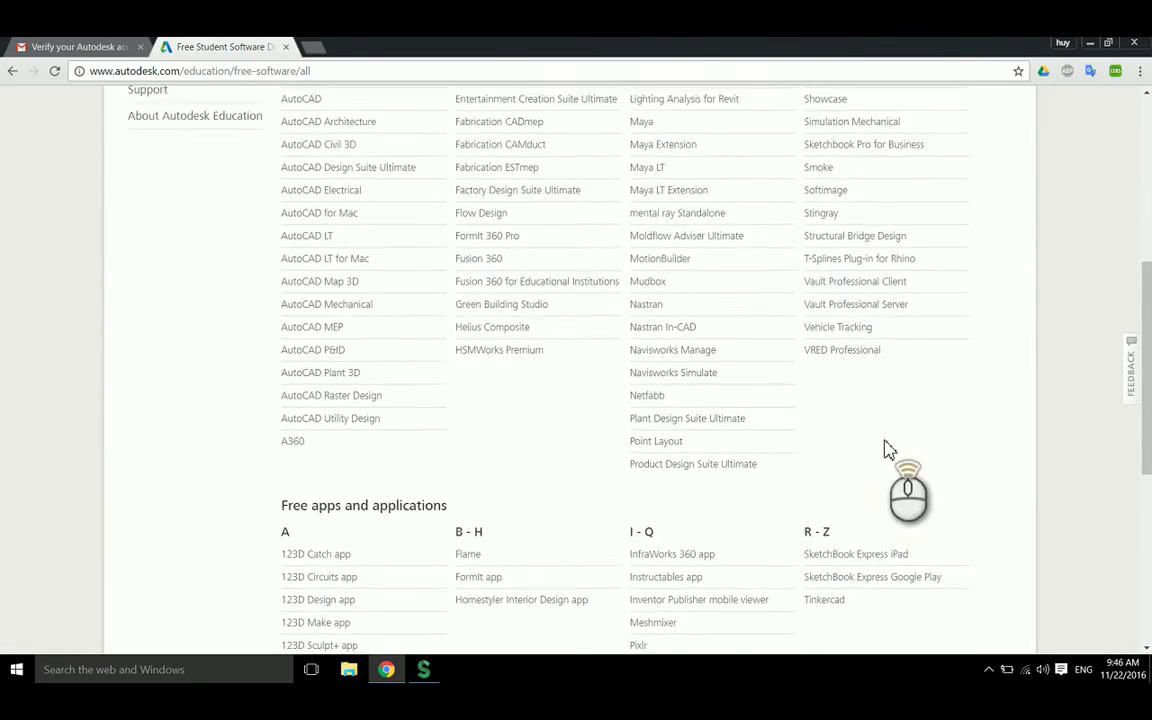
{"action": "scroll", "coordinate": [889, 450], "scroll_direction": "up", "scroll_amount": 8}
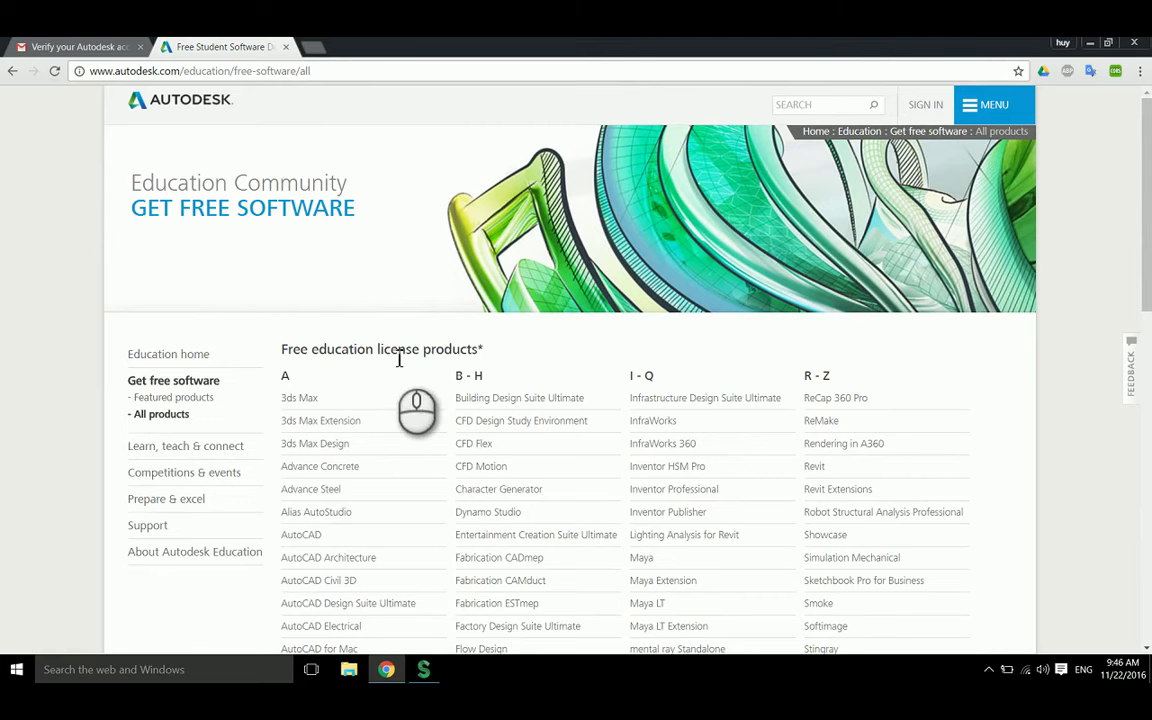
{"action": "scroll", "coordinate": [500, 362], "scroll_direction": "down", "scroll_amount": 2}
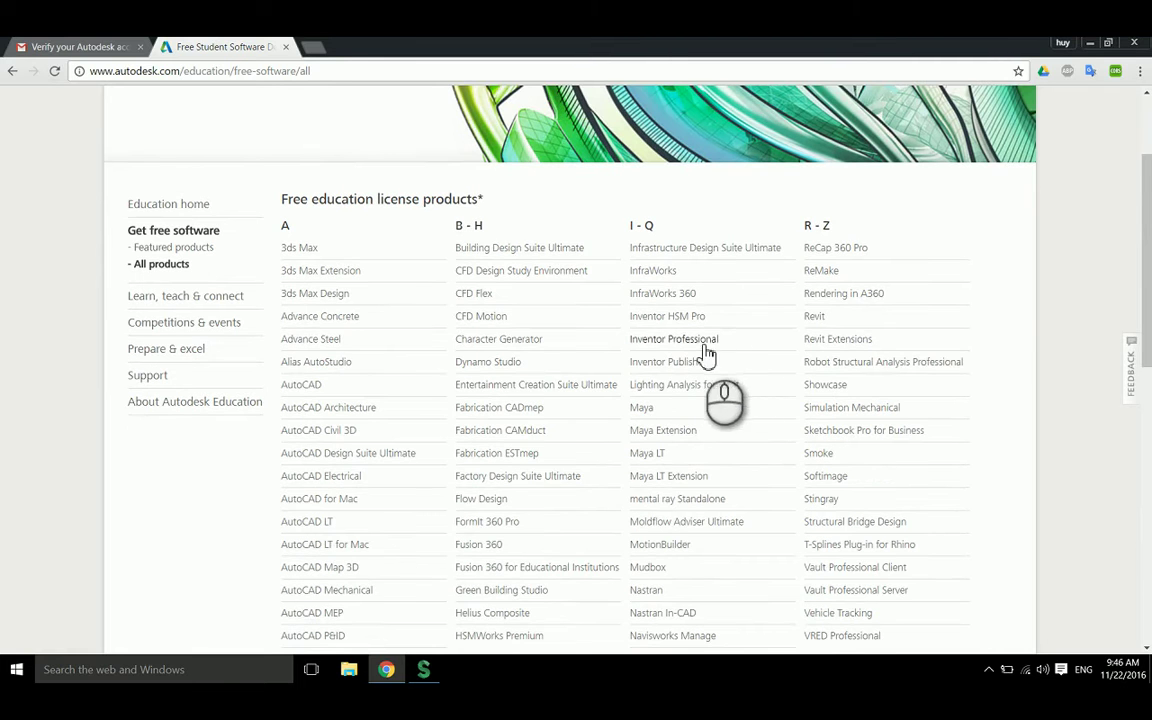
{"action": "scroll", "coordinate": [876, 350], "scroll_direction": "down", "scroll_amount": 1}
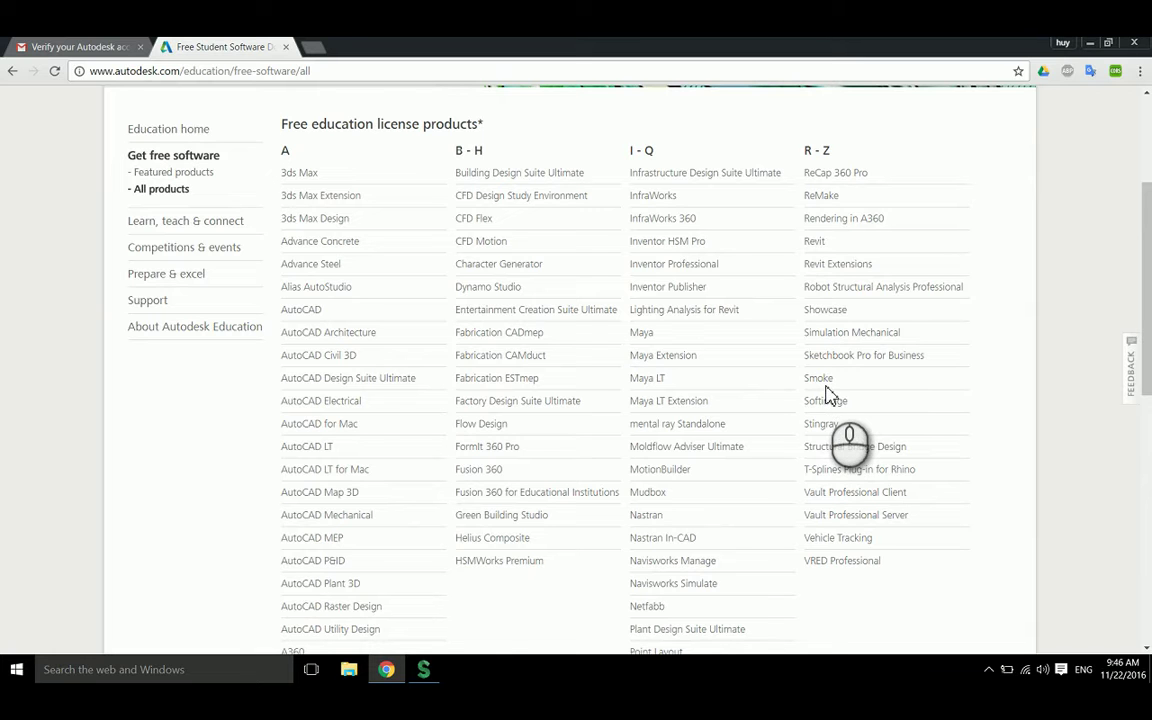
Open the free education download page for Revit and start signing in with an existing account.
{"action": "left_click", "coordinate": [816, 244]}
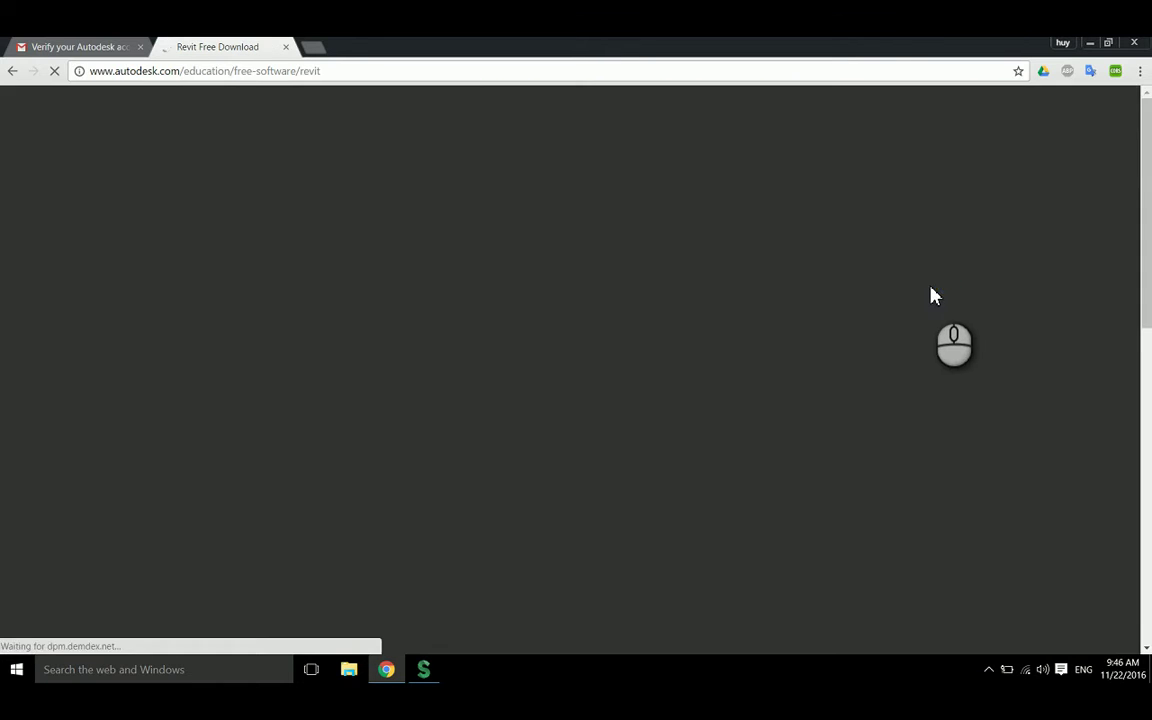
{"action": "scroll", "coordinate": [874, 378], "scroll_direction": "down", "scroll_amount": 3}
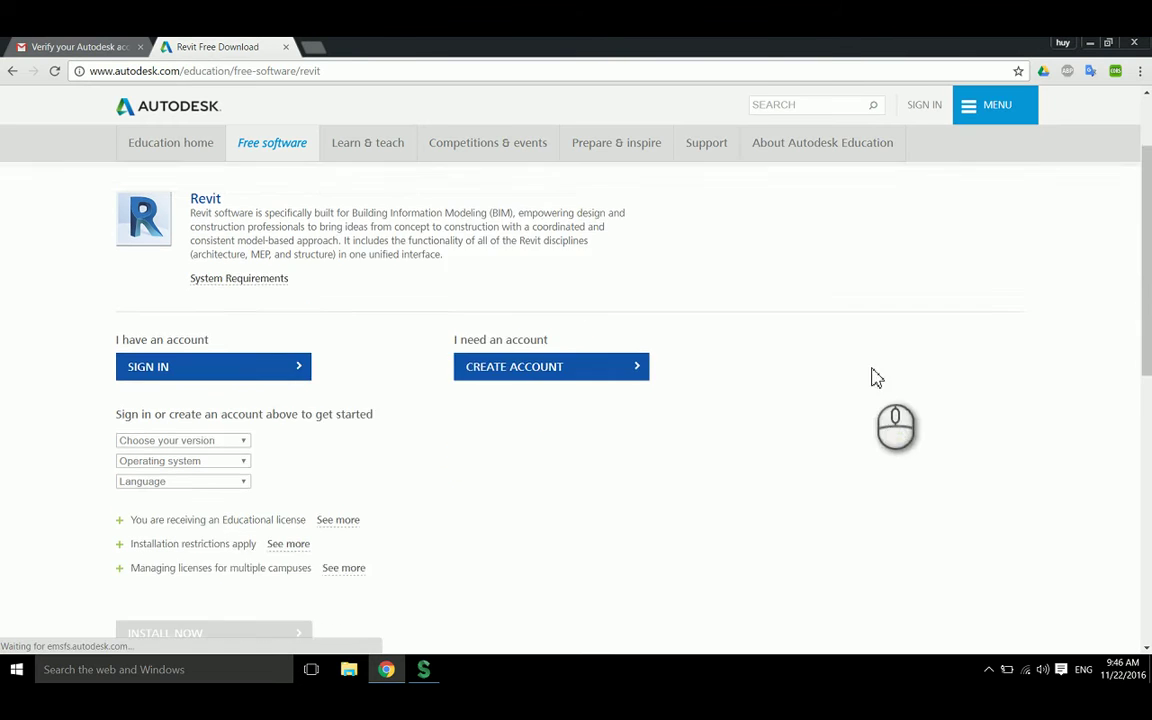
{"action": "left_click", "coordinate": [188, 340]}
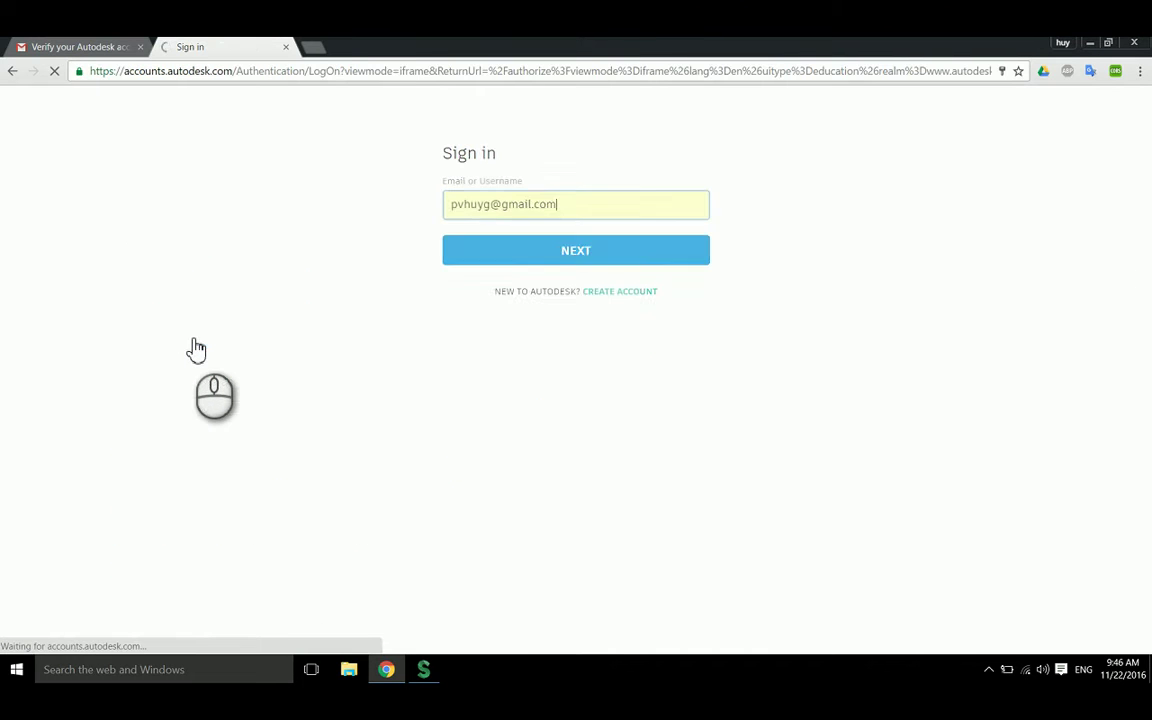
Replace the prefilled sign-in address with the newly verified account's e-mail and continue to the password entry.
{"action": "left_click", "coordinate": [600, 208]}
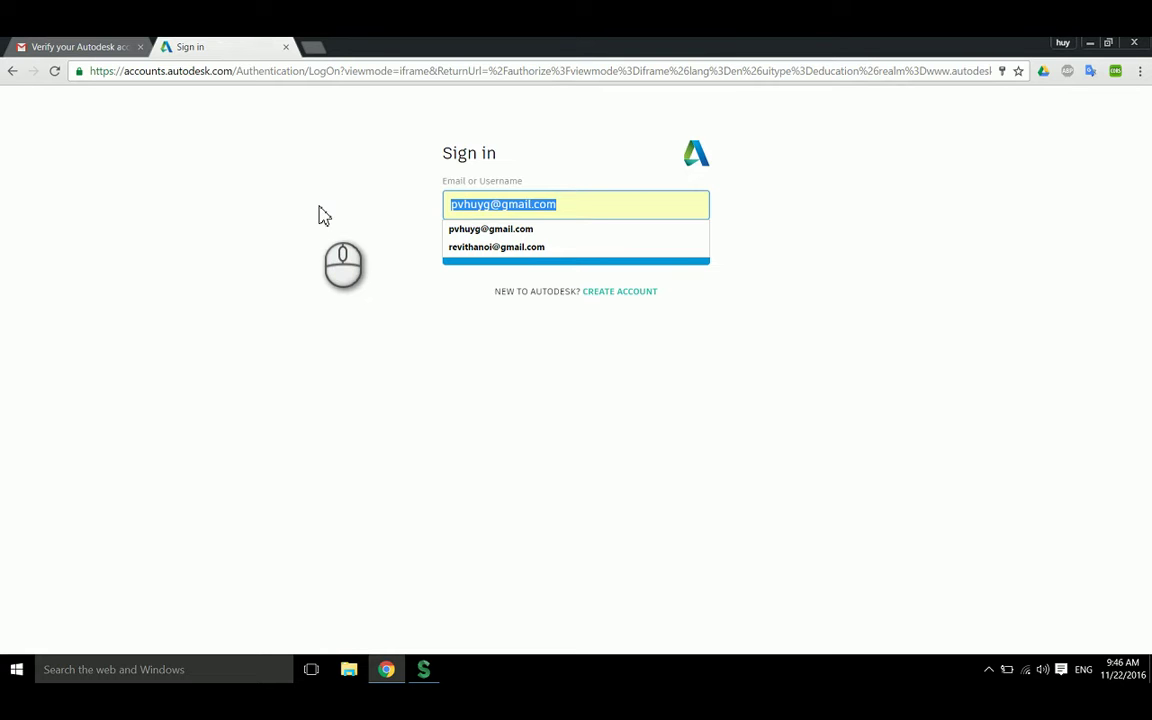
{"action": "type", "text": "ana"}
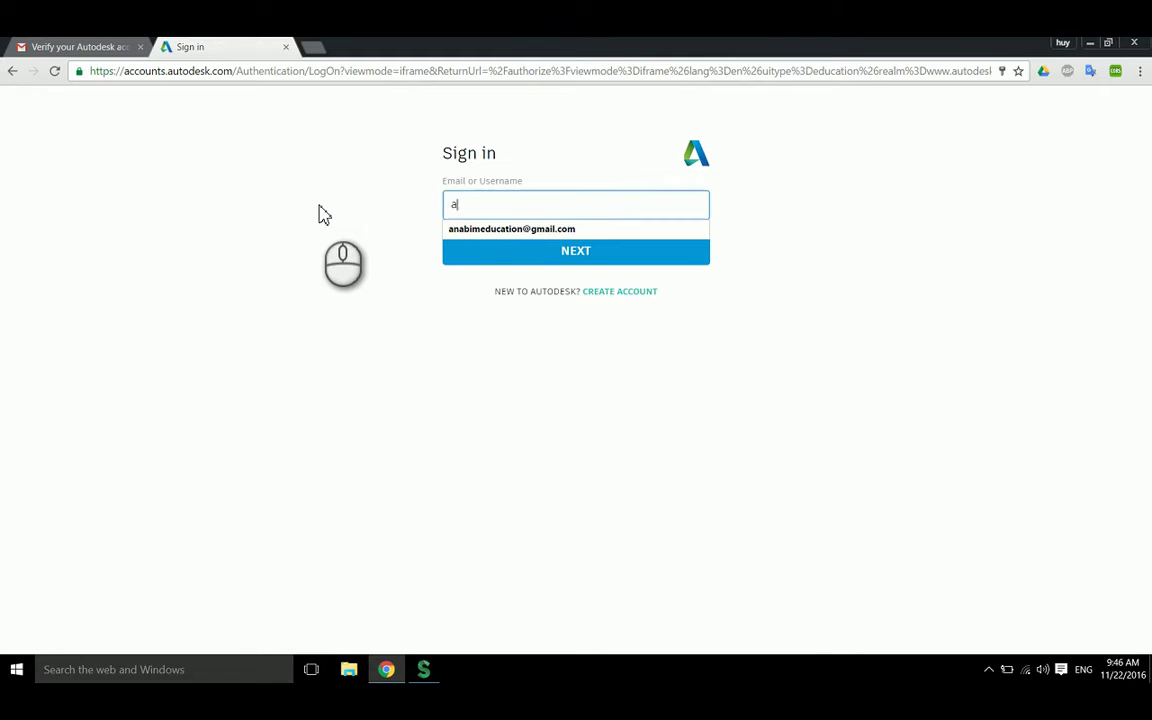
{"action": "left_click", "coordinate": [467, 232]}
{"action": "left_click", "coordinate": [527, 254]}
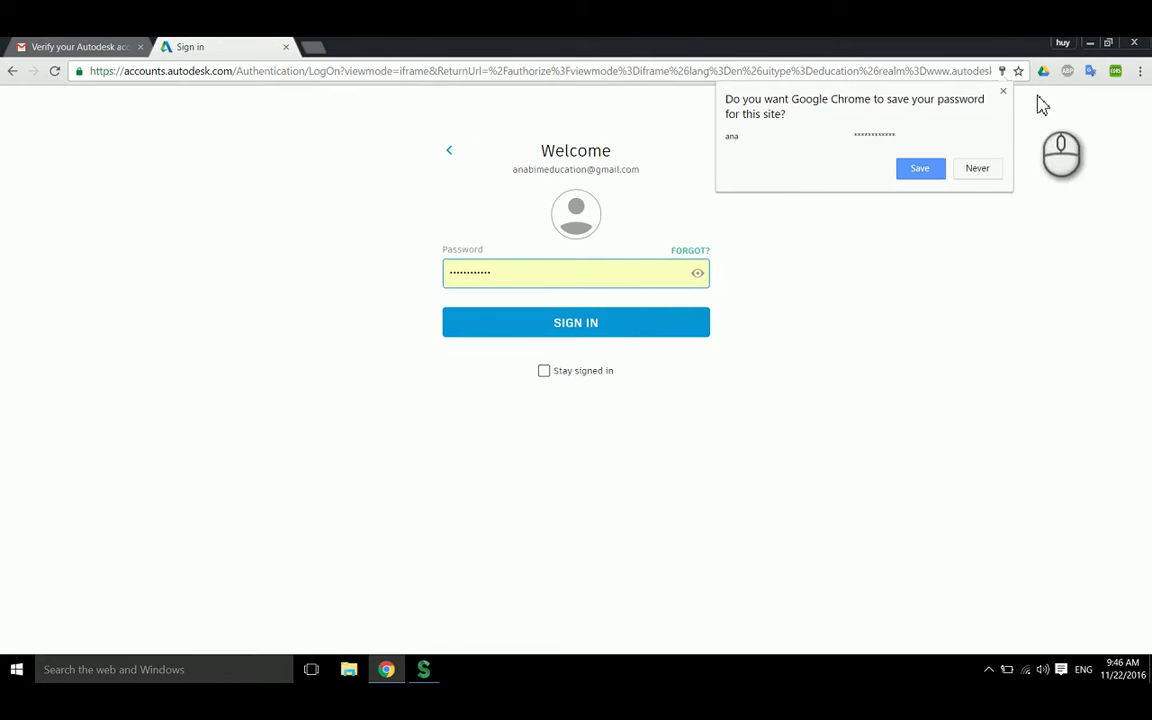
Dismiss the offer to save the password, enter the account password and sign in with Stay signed in enabled.
{"action": "left_click", "coordinate": [1003, 91]}
{"action": "double_click", "coordinate": [578, 272]}
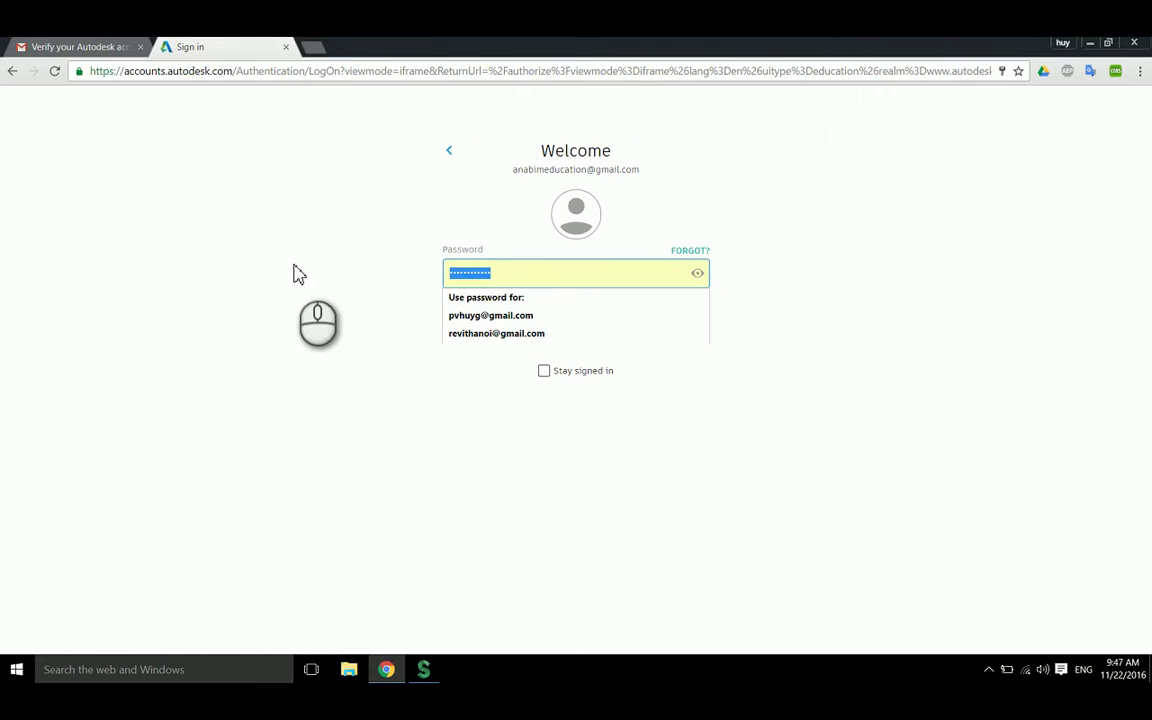
{"action": "type", "text": "••"}
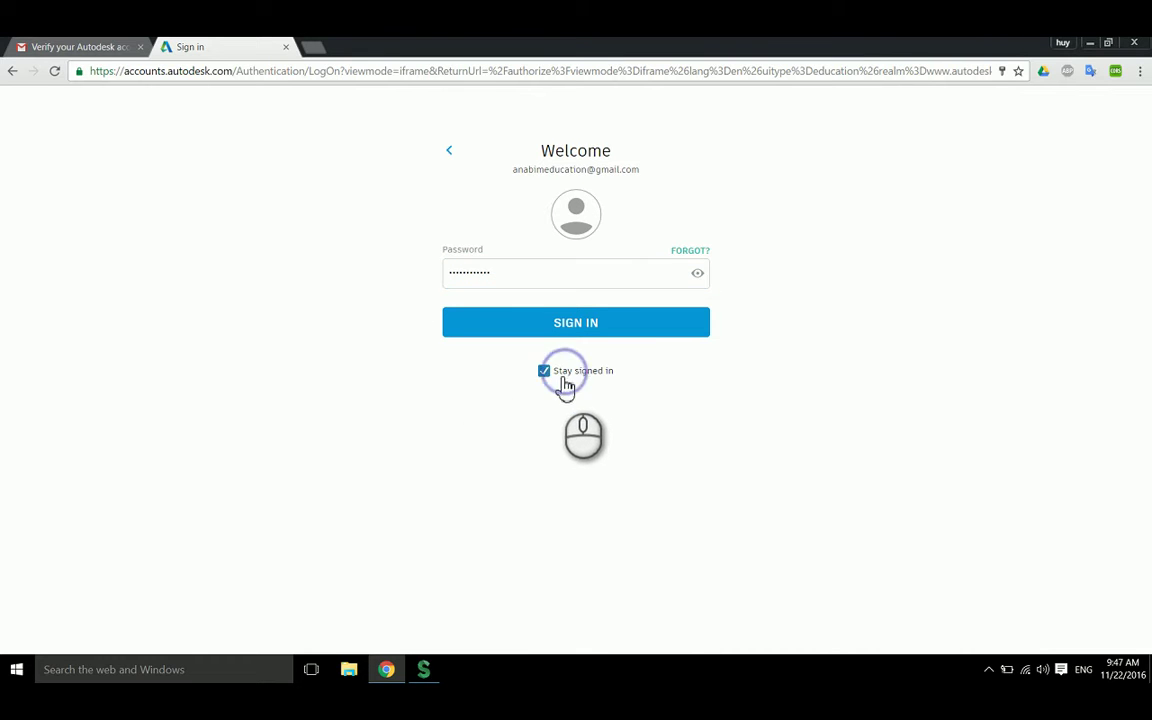
{"action": "left_click", "coordinate": [584, 330]}
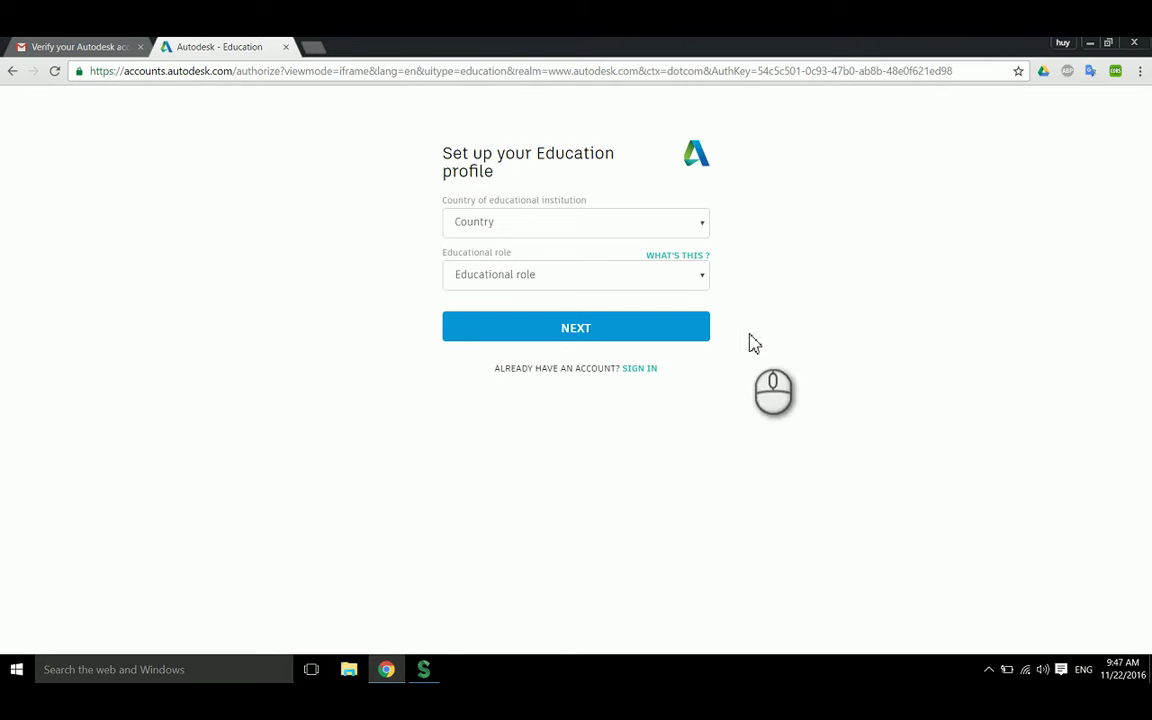
Look through the available countries for the educational institution in the Education profile.
{"action": "left_click", "coordinate": [522, 227]}
{"action": "left_click", "coordinate": [522, 233]}
{"action": "left_click", "coordinate": [522, 227]}
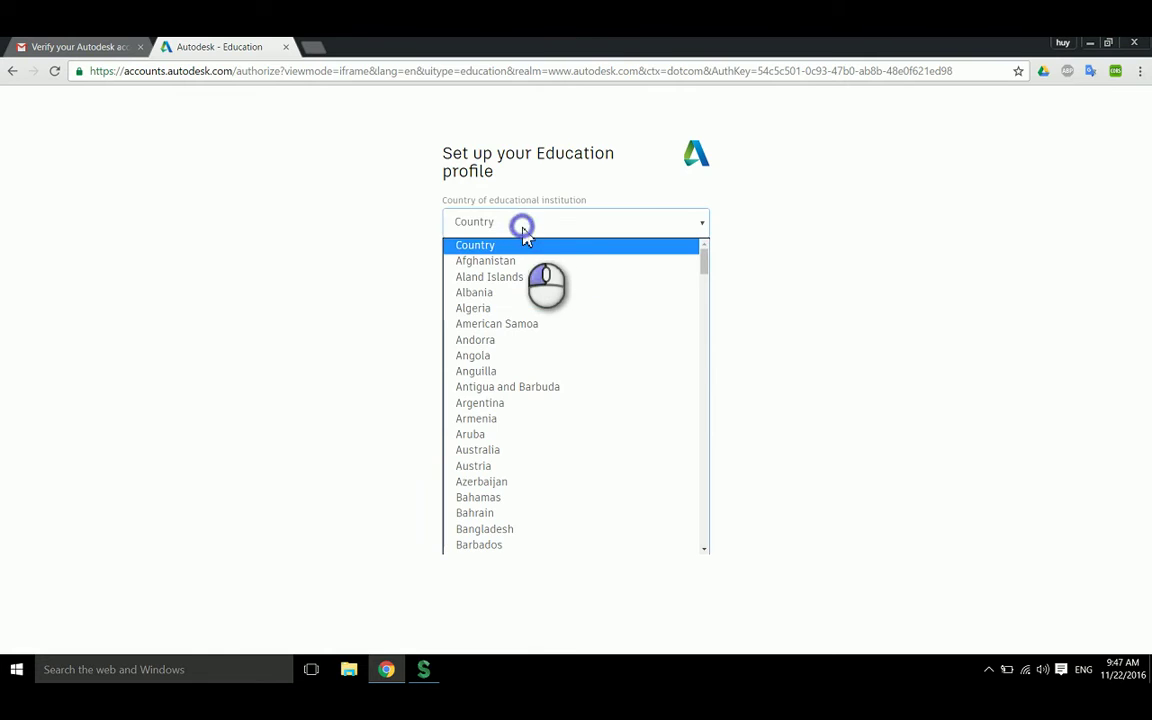
{"action": "scroll", "coordinate": [563, 319], "scroll_direction": "down", "scroll_amount": 20}
{"action": "scroll", "coordinate": [563, 323], "scroll_direction": "down", "scroll_amount": 5}
{"action": "scroll", "coordinate": [563, 323], "scroll_direction": "up", "scroll_amount": 20}
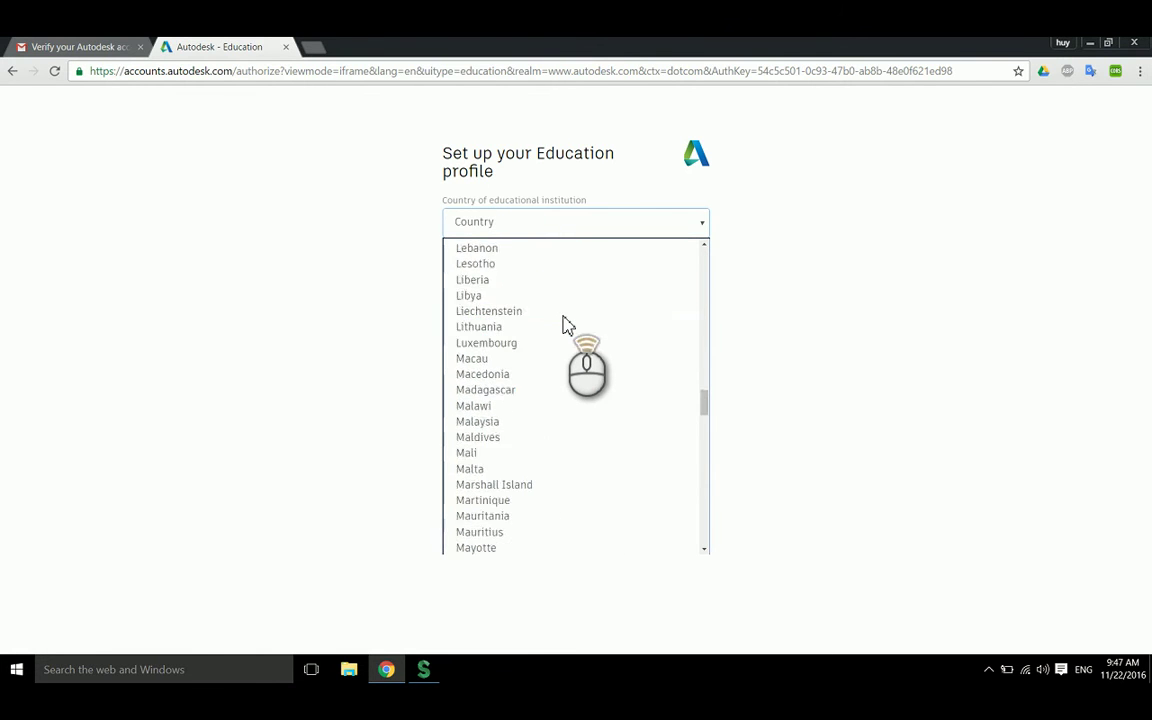
{"action": "scroll", "coordinate": [561, 314], "scroll_direction": "down", "scroll_amount": 20}
{"action": "scroll", "coordinate": [549, 420], "scroll_direction": "up", "scroll_amount": 20}
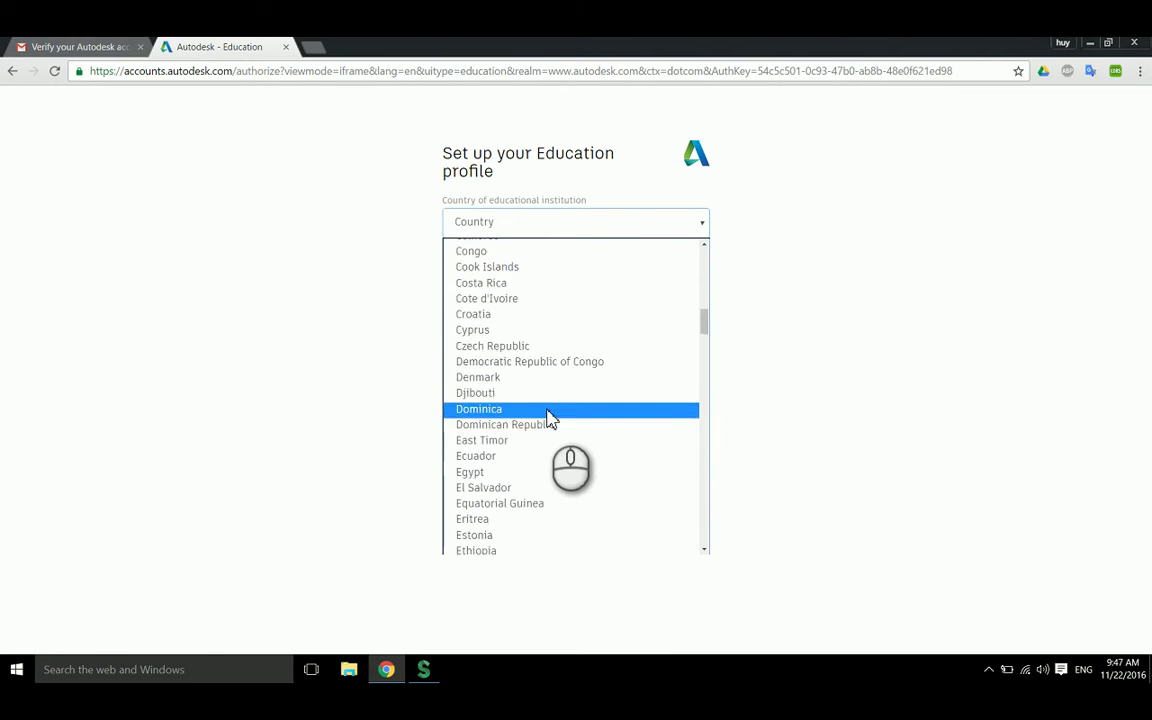
{"action": "scroll", "coordinate": [549, 420], "scroll_direction": "down", "scroll_amount": 20}
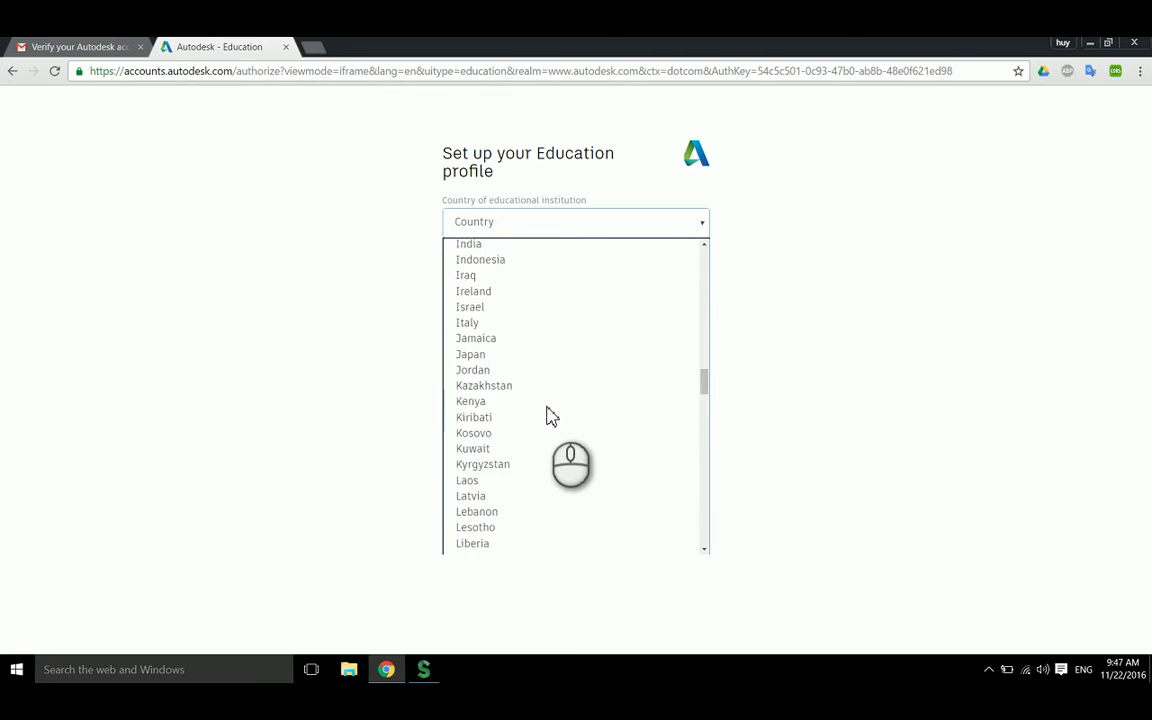
{"action": "scroll", "coordinate": [549, 415], "scroll_direction": "down", "scroll_amount": 20}
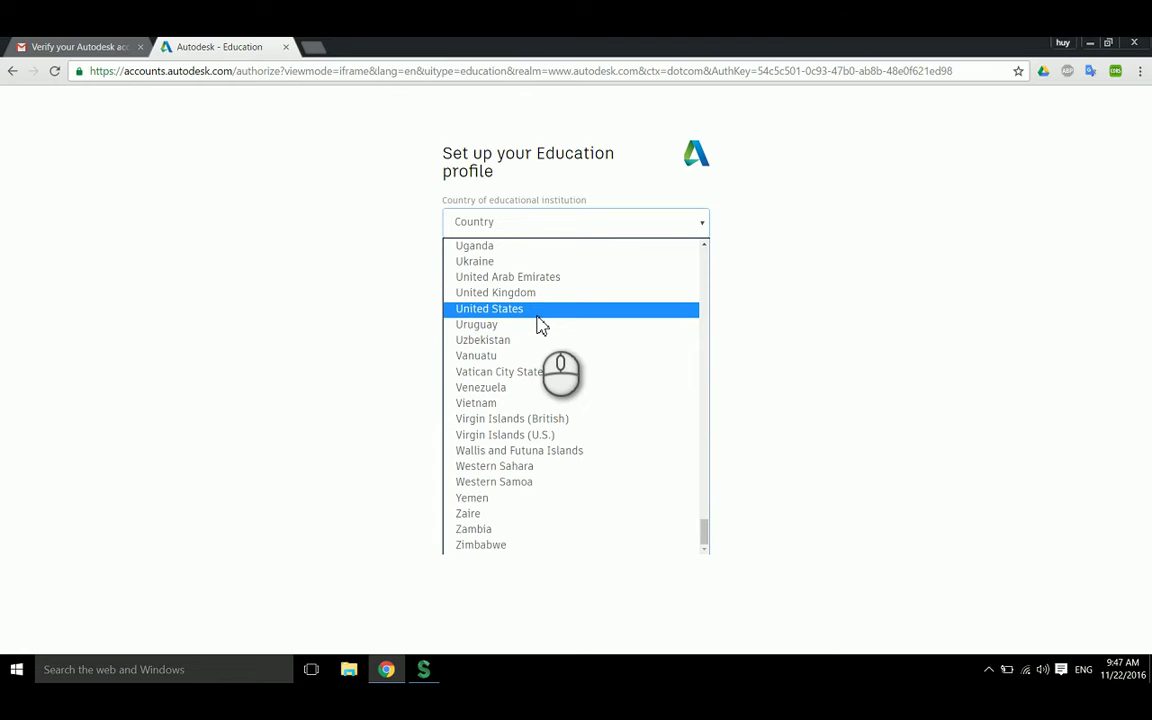
{"action": "scroll", "coordinate": [538, 320], "scroll_direction": "up", "scroll_amount": 20}
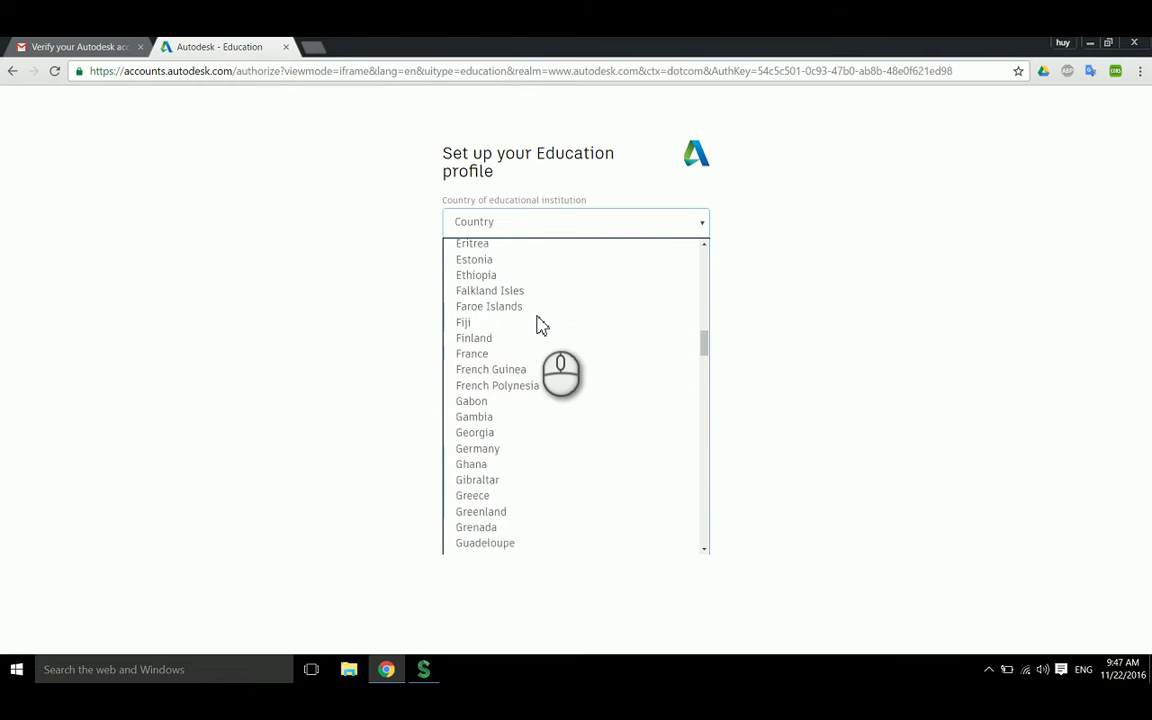
{"action": "scroll", "coordinate": [538, 323], "scroll_direction": "down", "scroll_amount": 6}
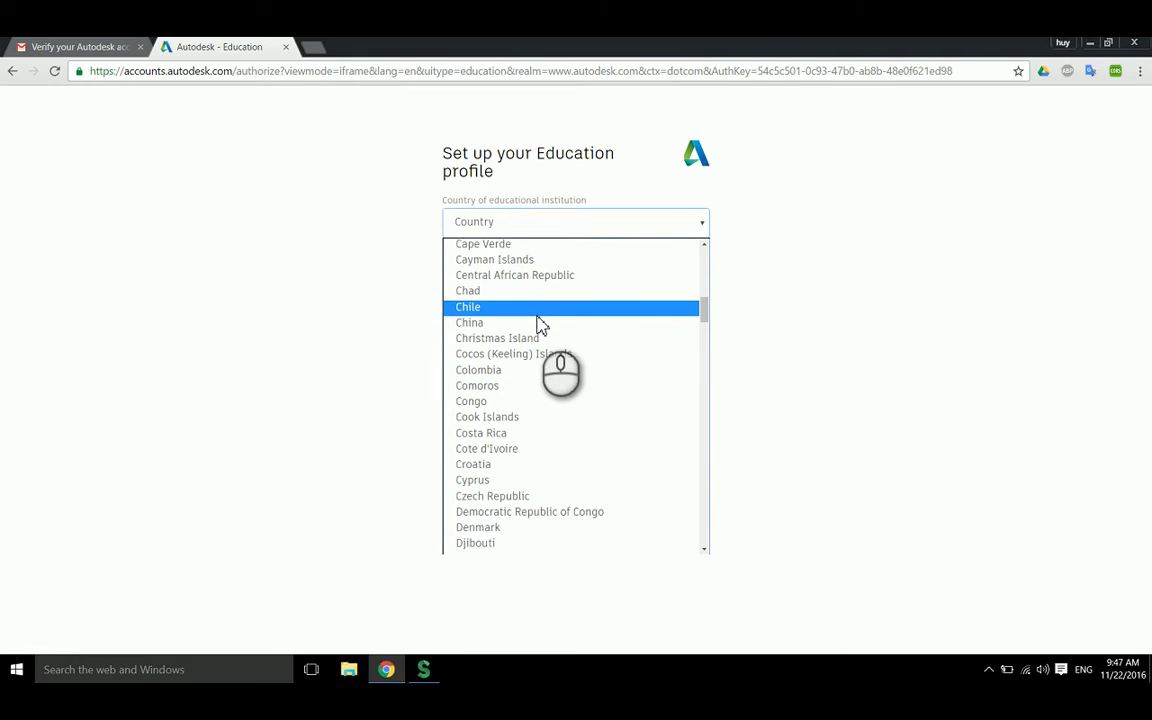
{"action": "scroll", "coordinate": [538, 323], "scroll_direction": "down", "scroll_amount": 14}
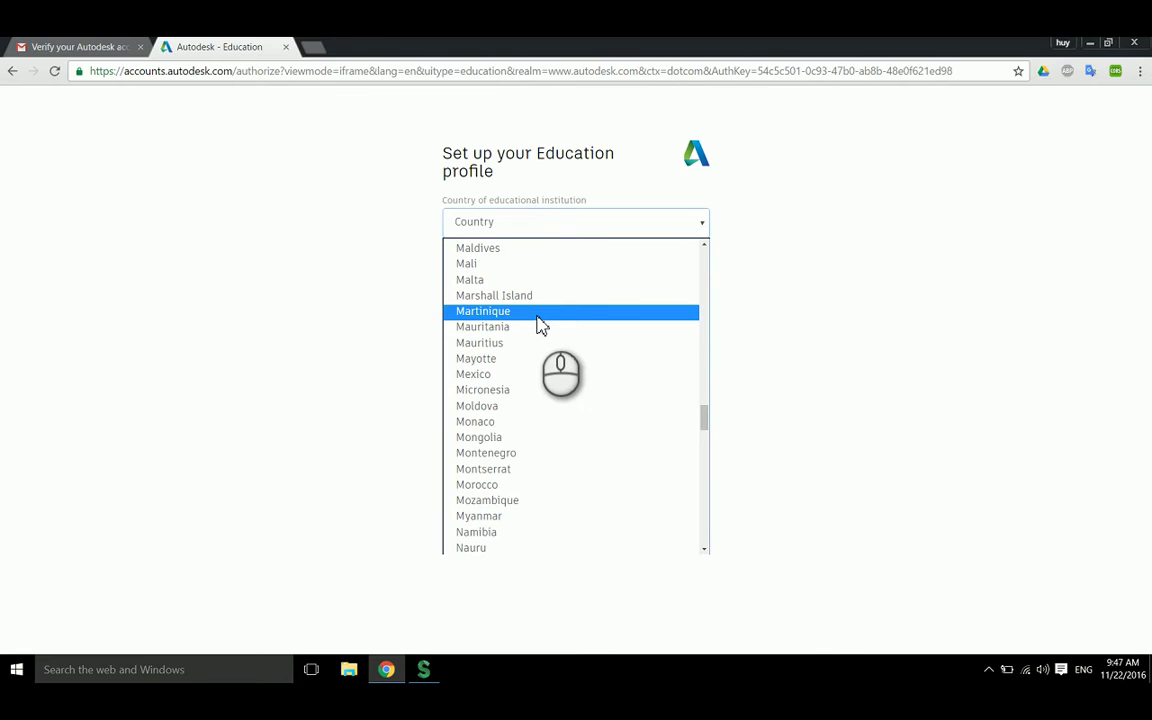
Set the educational institution's country to United States and the educational role to Student.
{"action": "left_click", "coordinate": [532, 223]}
{"action": "scroll", "coordinate": [556, 519], "scroll_direction": "down", "scroll_amount": 15}
{"action": "scroll", "coordinate": [552, 517], "scroll_direction": "down", "scroll_amount": 20}
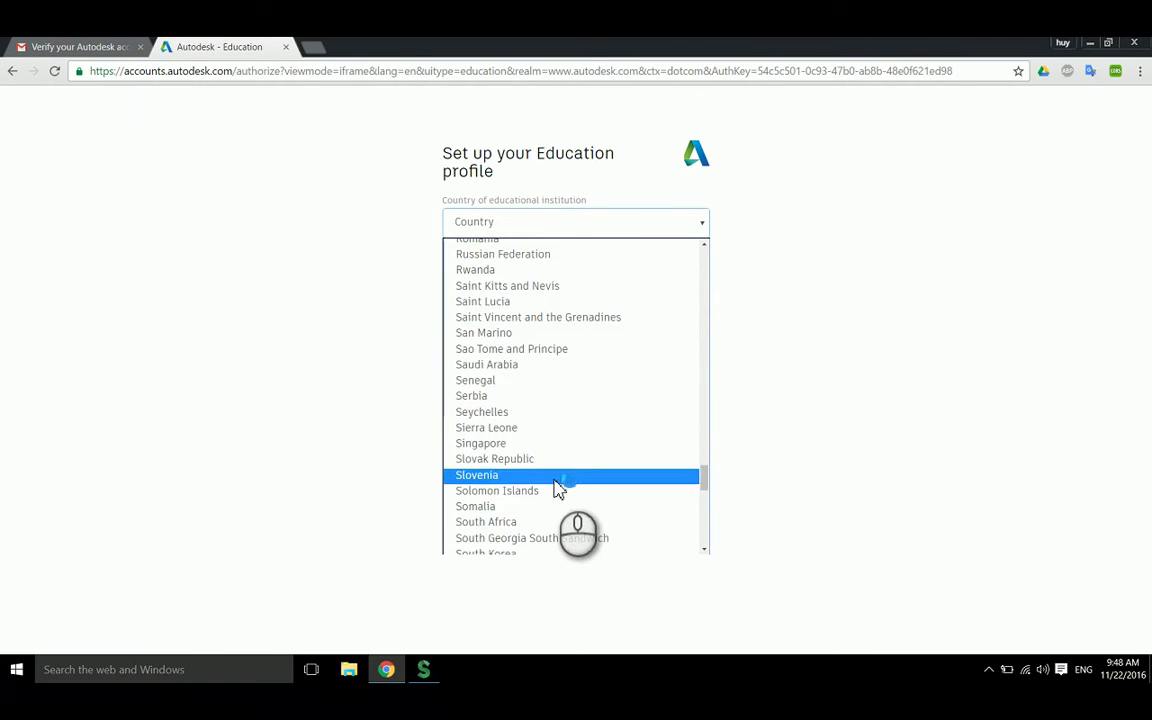
{"action": "scroll", "coordinate": [553, 455], "scroll_direction": "down", "scroll_amount": 8}
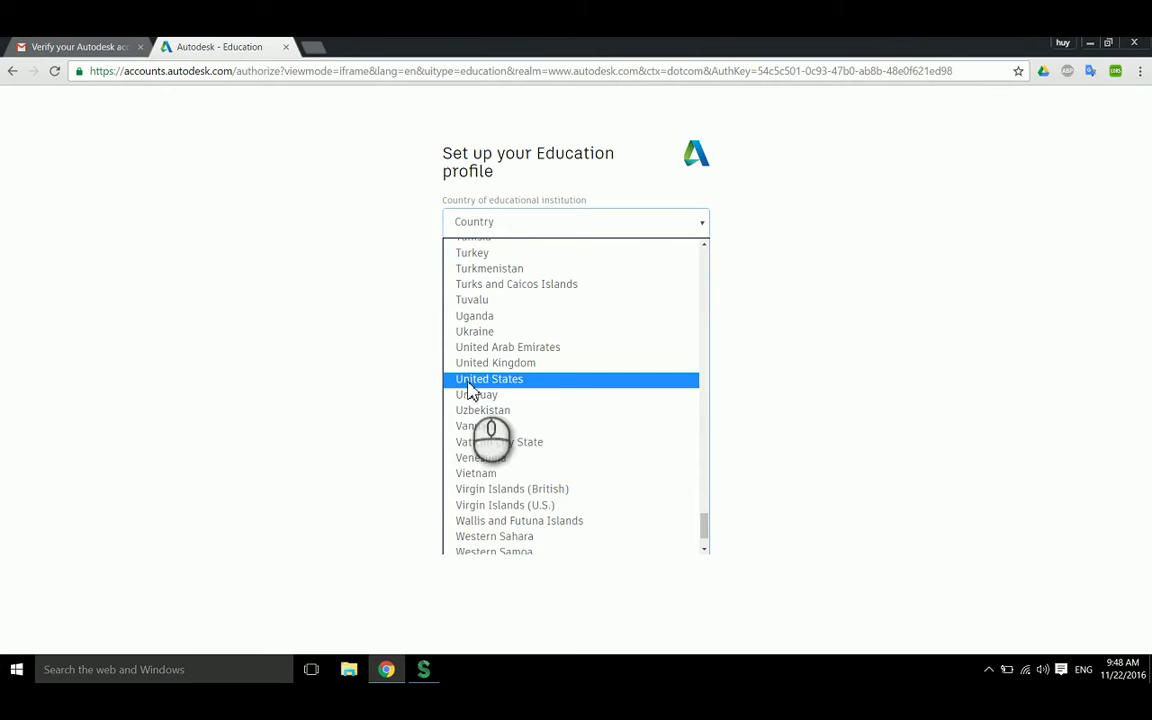
{"action": "left_click", "coordinate": [490, 383]}
{"action": "left_click", "coordinate": [568, 284]}
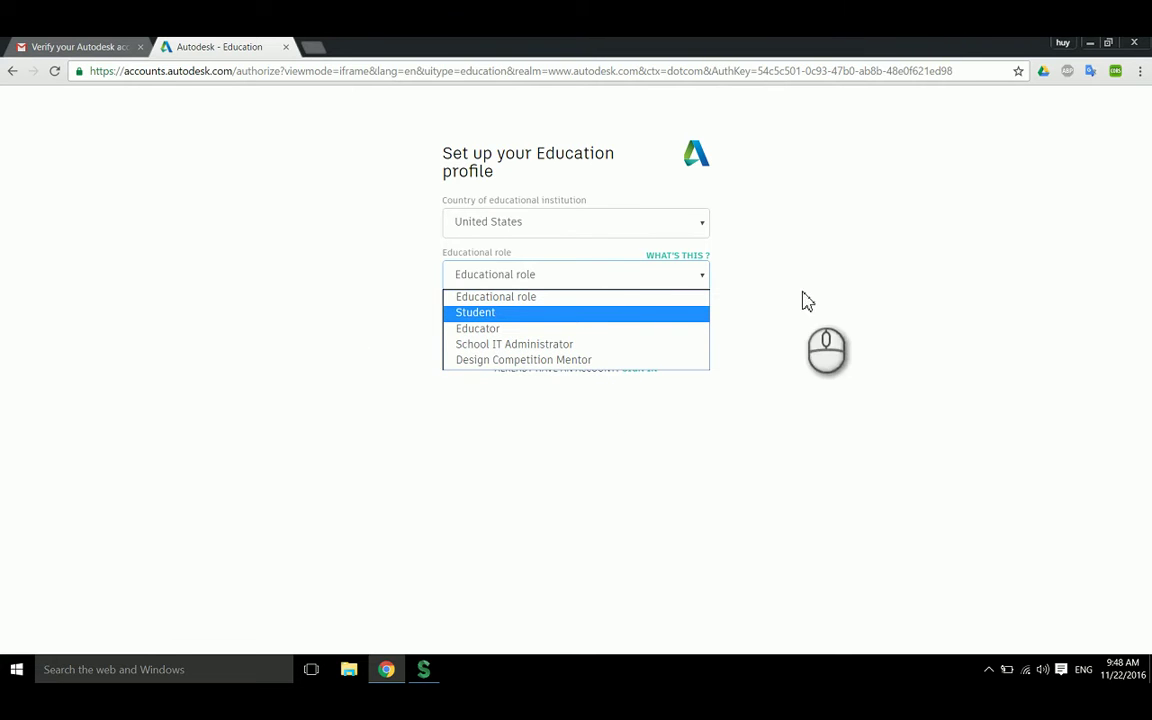
{"action": "left_click", "coordinate": [477, 318]}
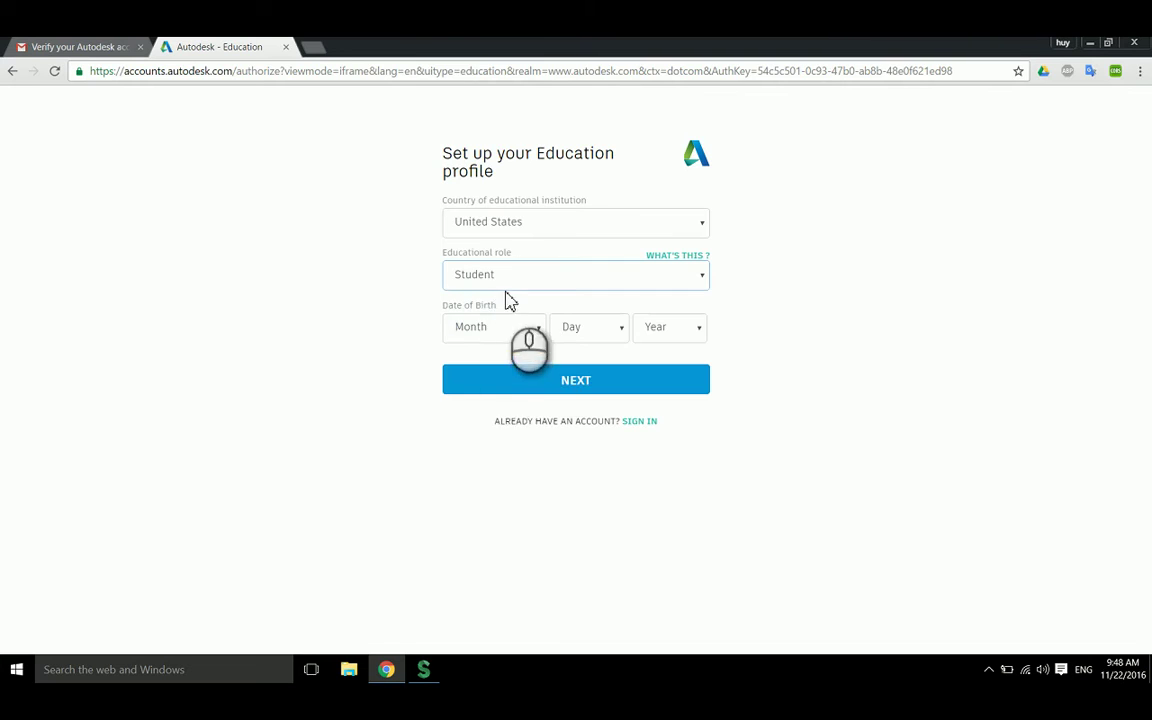
Fill in the month, day and year of the date of birth and continue to the institution details.
{"action": "left_click", "coordinate": [478, 327]}
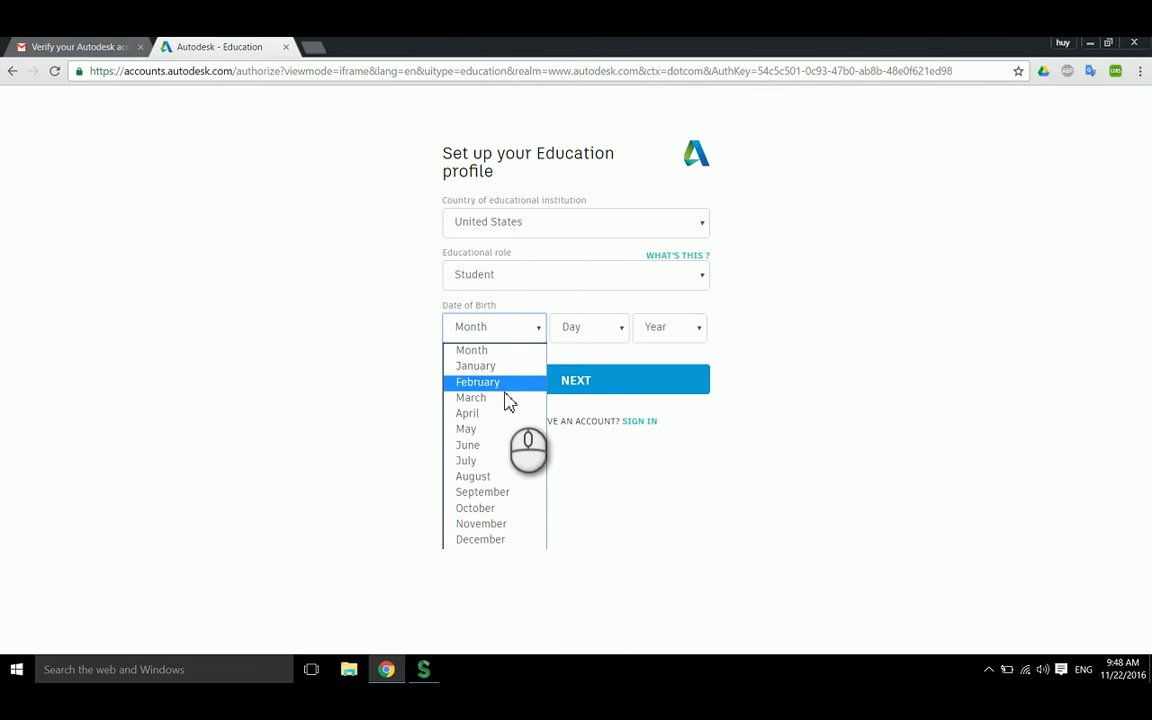
{"action": "left_click", "coordinate": [505, 430]}
{"action": "left_click", "coordinate": [595, 327]}
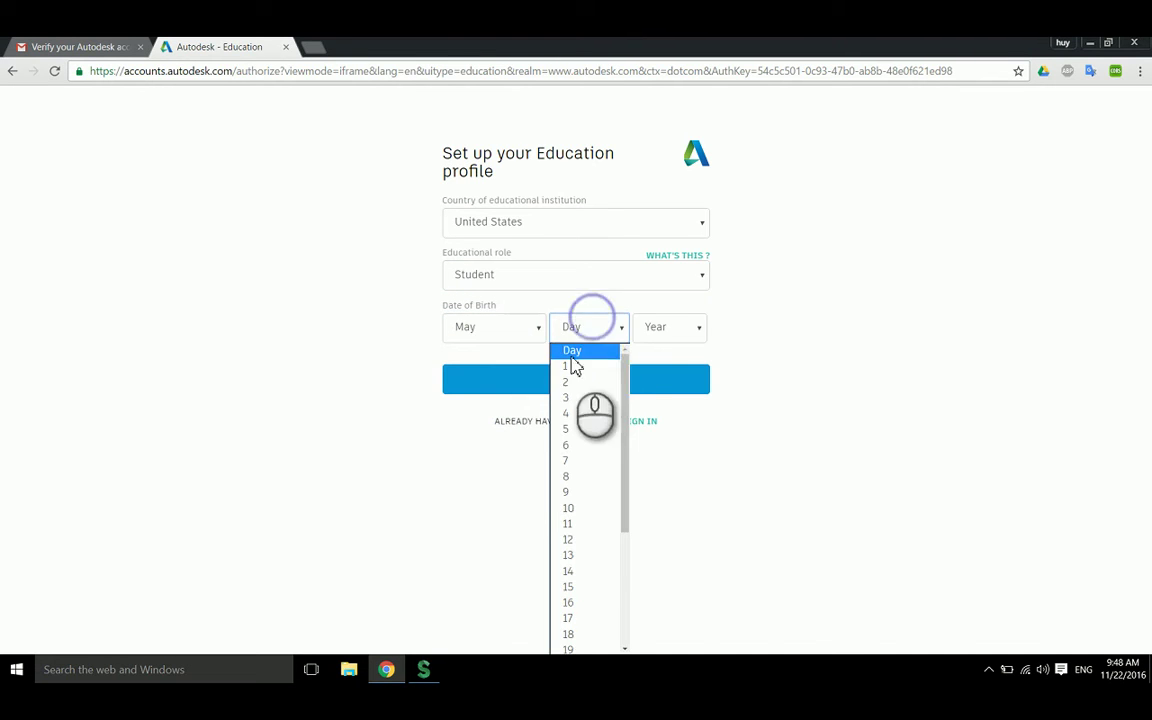
{"action": "left_click", "coordinate": [586, 510]}
{"action": "left_click", "coordinate": [681, 327]}
{"action": "scroll", "coordinate": [663, 488], "scroll_direction": "down", "scroll_amount": 10}
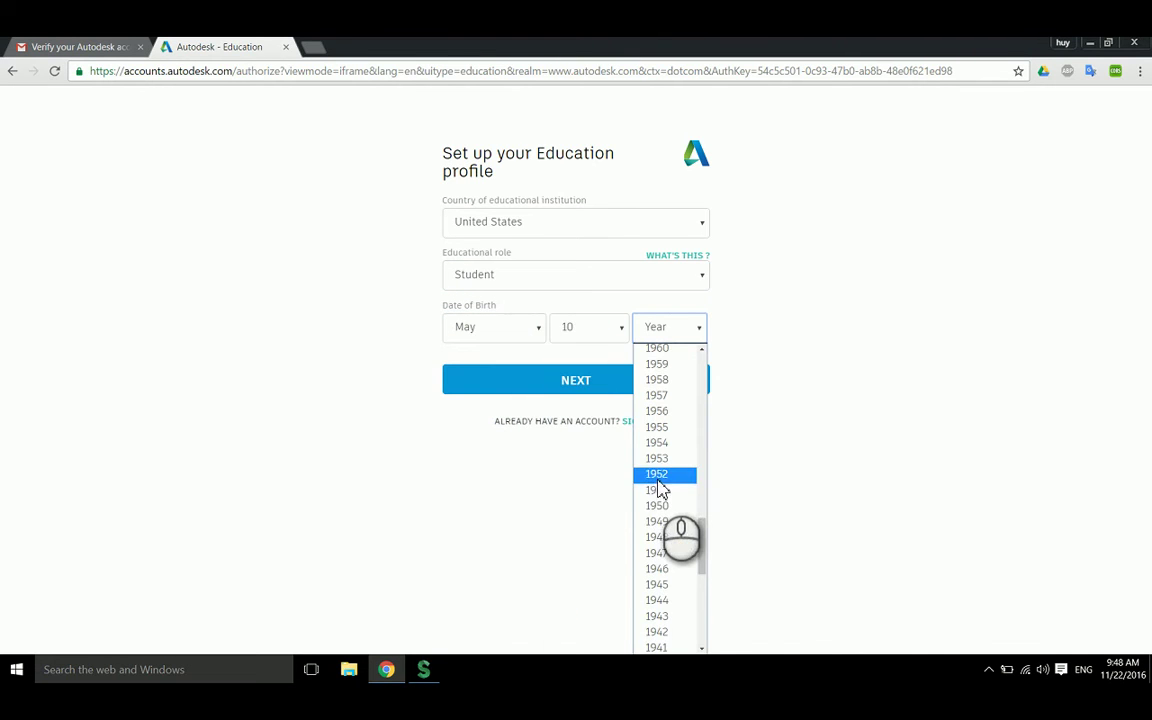
{"action": "scroll", "coordinate": [680, 528], "scroll_direction": "up", "scroll_amount": 6}
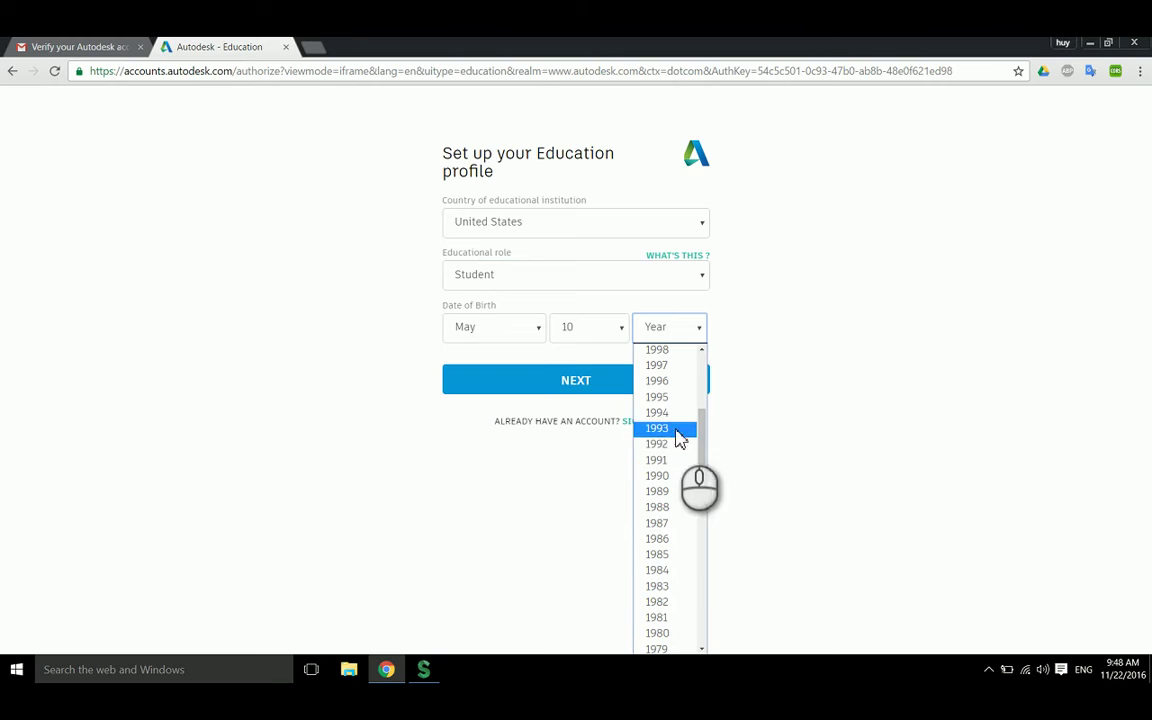
{"action": "left_click", "coordinate": [668, 491]}
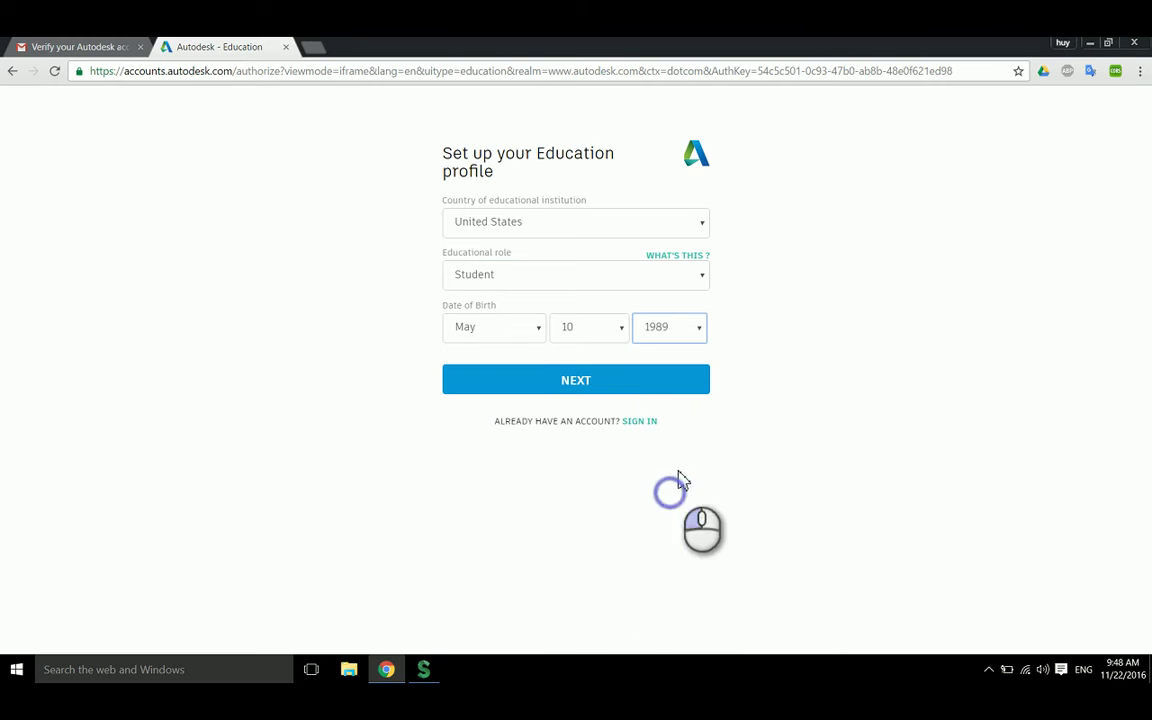
{"action": "left_click", "coordinate": [616, 391]}
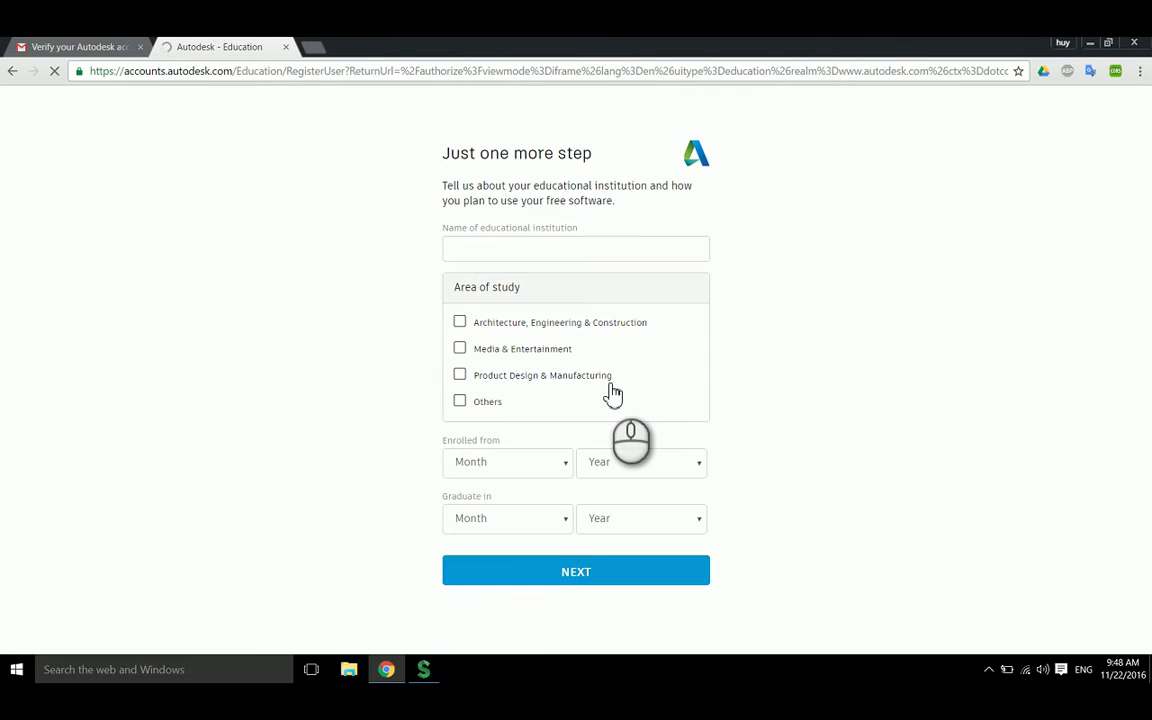
Select the Architecture, Engineering & Construction area of study, search institutions for "ANA" and choose American Health Information Management Association.
{"action": "left_click", "coordinate": [560, 250]}
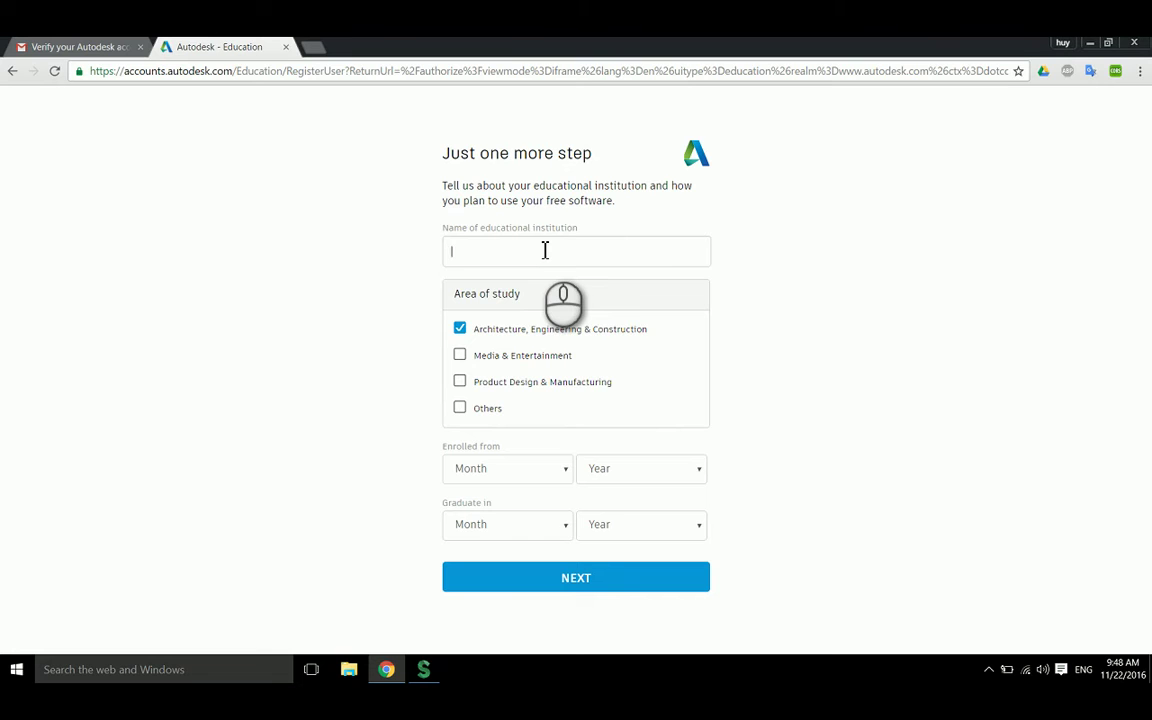
{"action": "type", "text": "BI"}
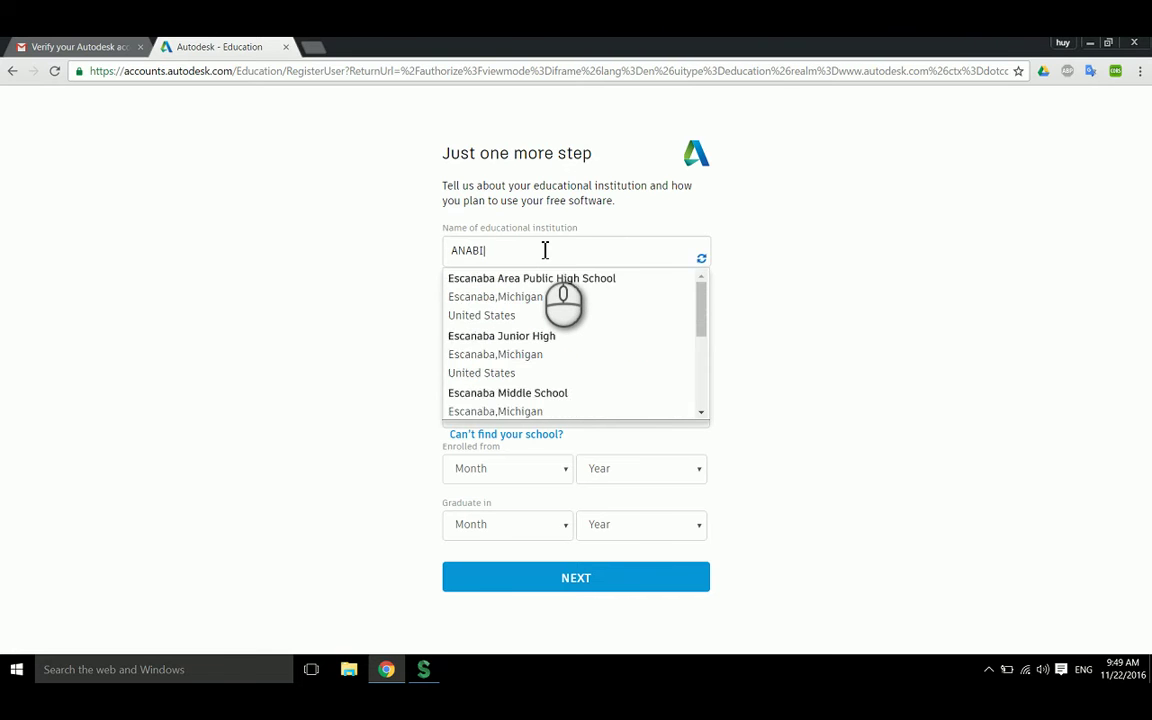
{"action": "key", "text": "BackSpace"}
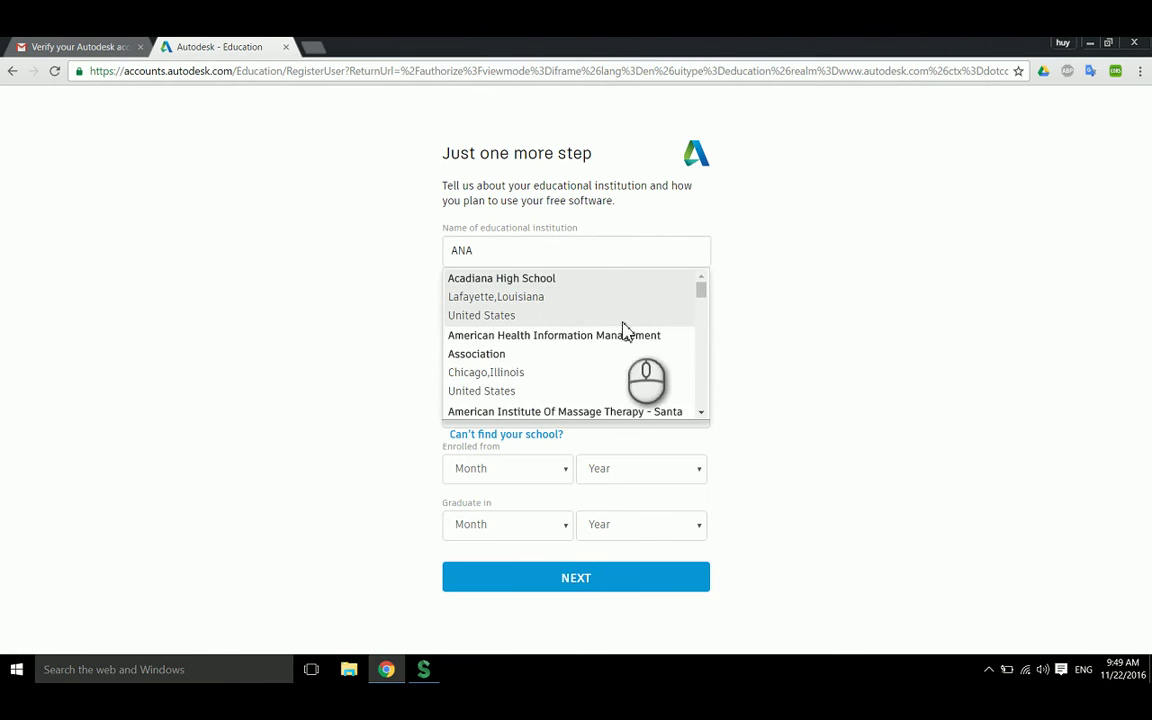
{"action": "scroll", "coordinate": [583, 341], "scroll_direction": "down", "scroll_amount": 5}
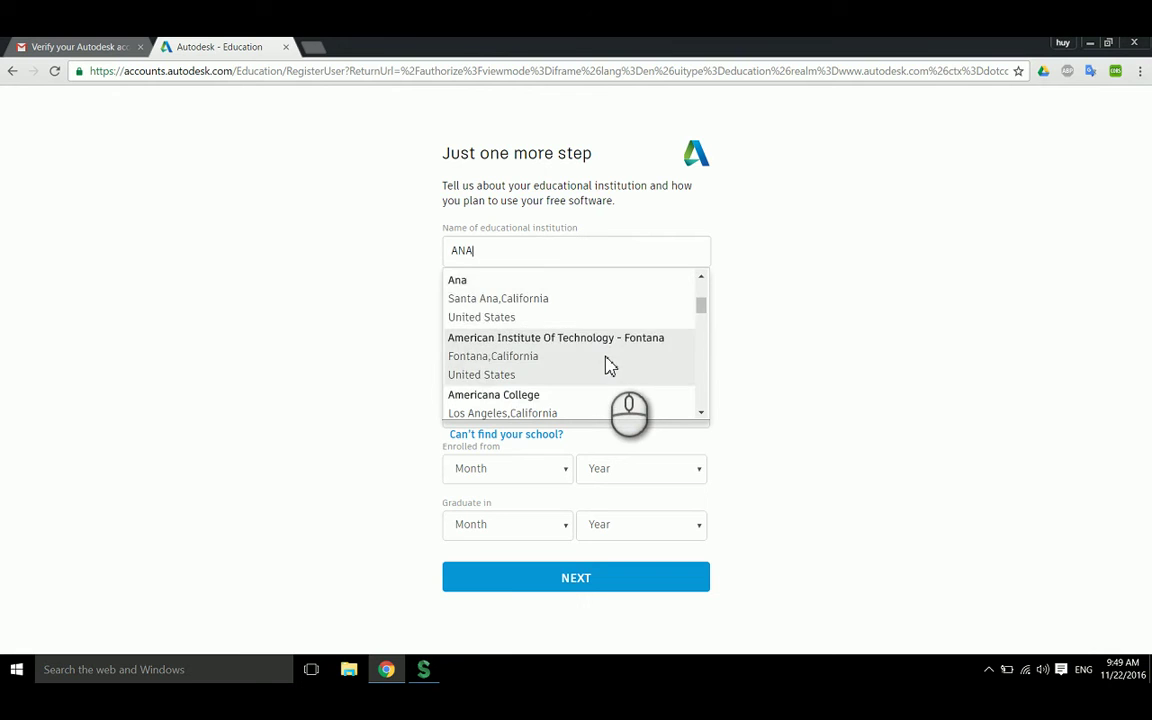
{"action": "scroll", "coordinate": [612, 368], "scroll_direction": "up", "scroll_amount": 4}
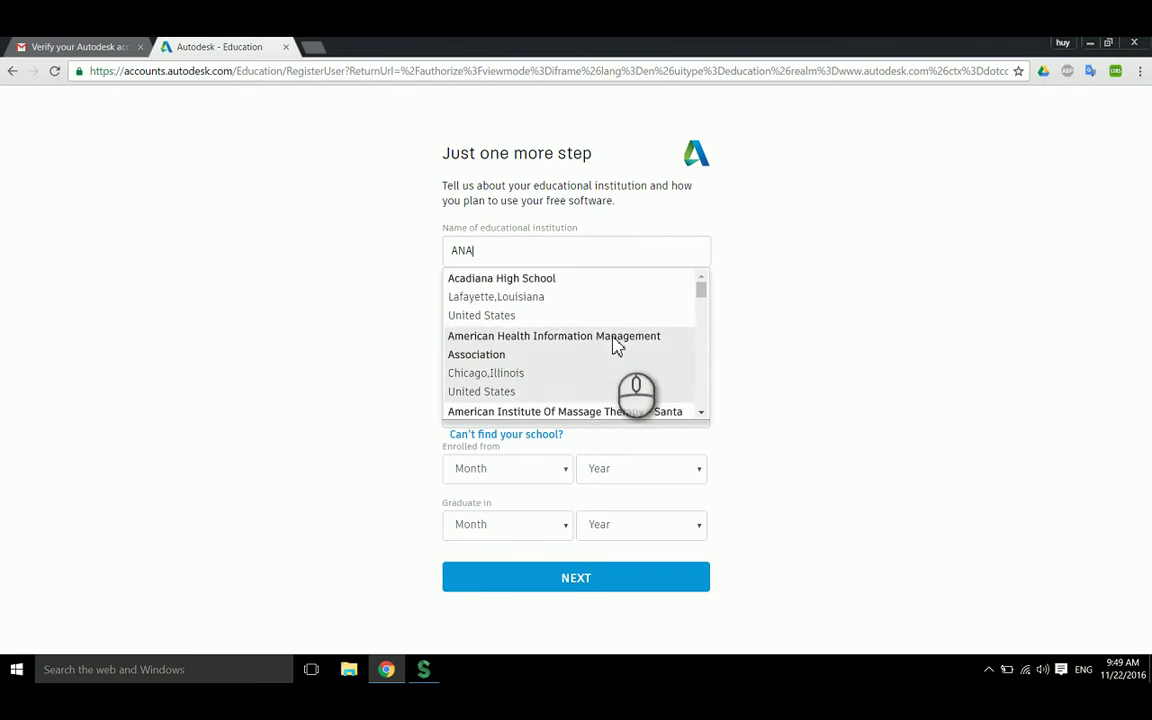
{"action": "scroll", "coordinate": [625, 298], "scroll_direction": "down", "scroll_amount": 2}
{"action": "scroll", "coordinate": [625, 310], "scroll_direction": "down", "scroll_amount": 5}
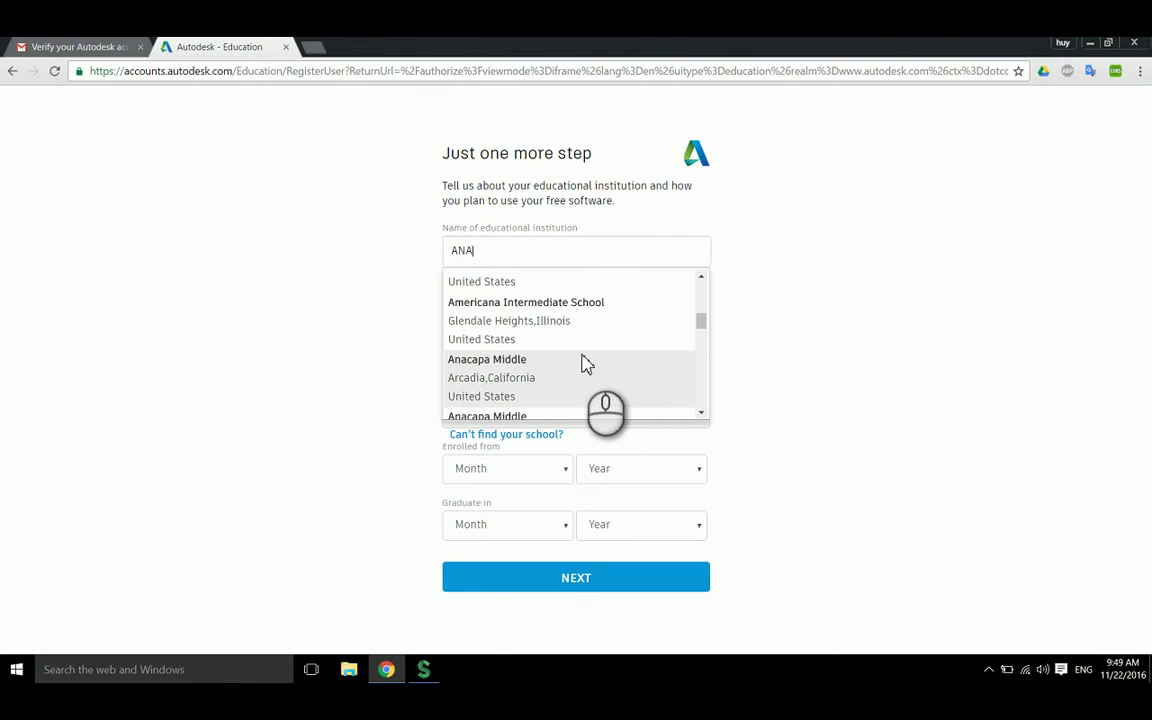
{"action": "scroll", "coordinate": [586, 362], "scroll_direction": "up", "scroll_amount": 5}
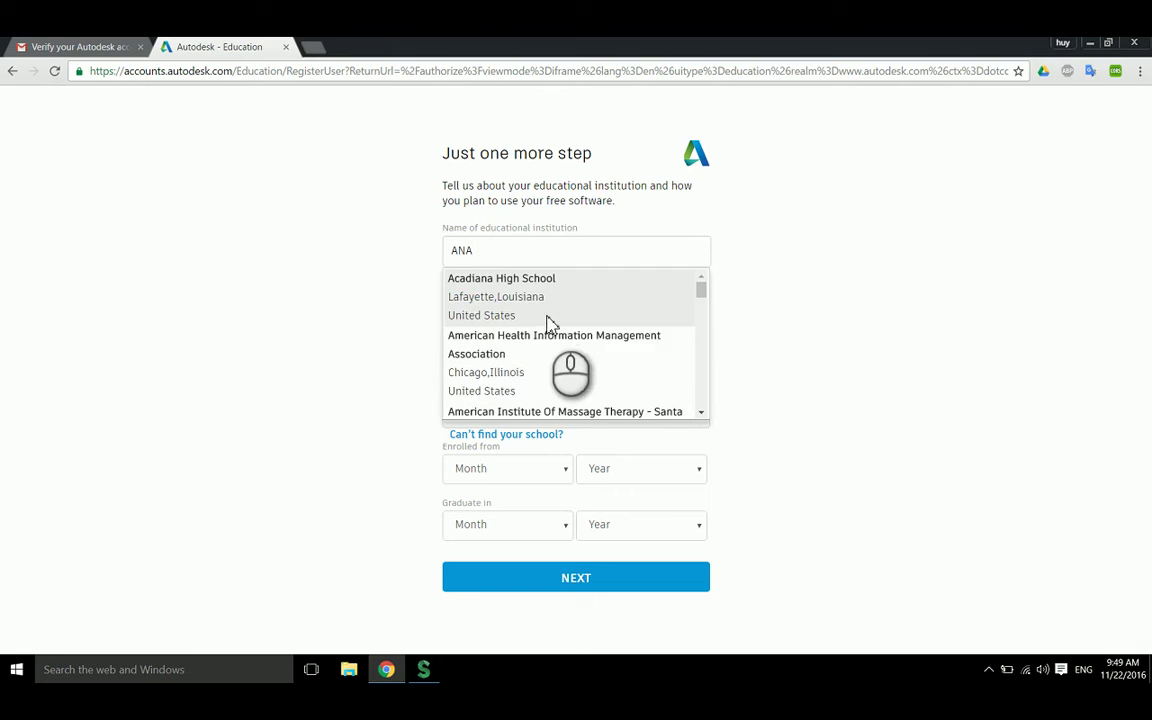
{"action": "left_click", "coordinate": [507, 342]}
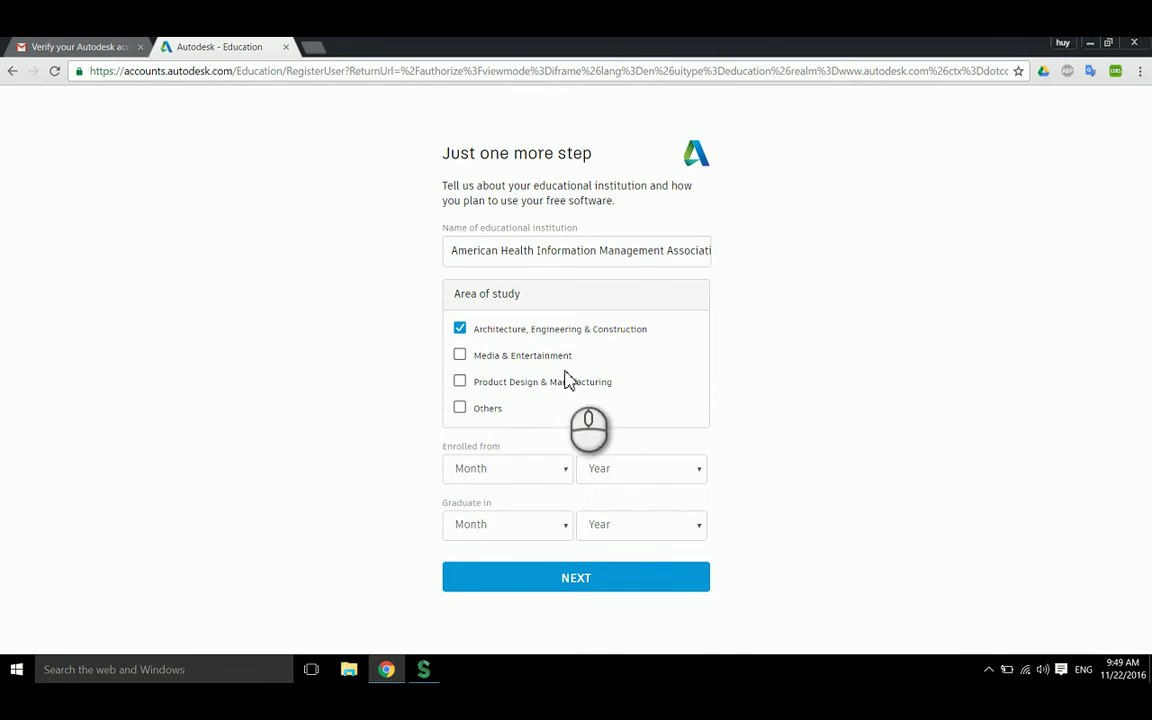
Set the enrollment start to February 2016 and the graduation date to May 2020.
{"action": "left_click", "coordinate": [501, 469]}
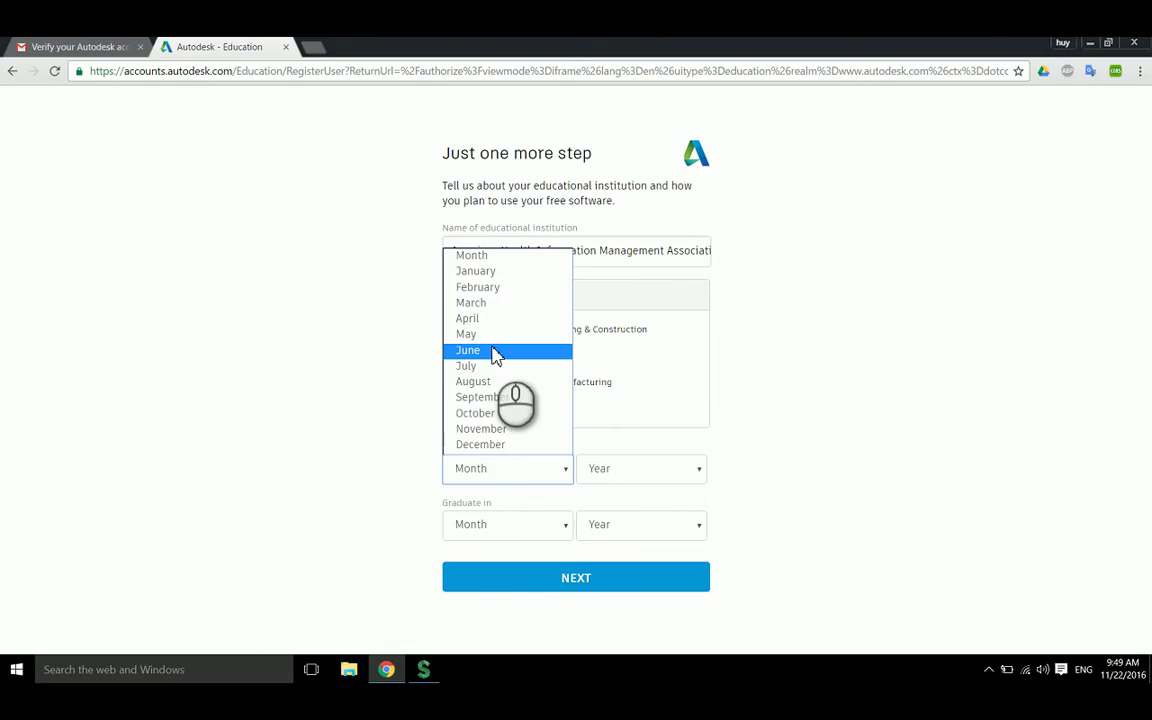
{"action": "left_click", "coordinate": [490, 290]}
{"action": "left_click", "coordinate": [620, 470]}
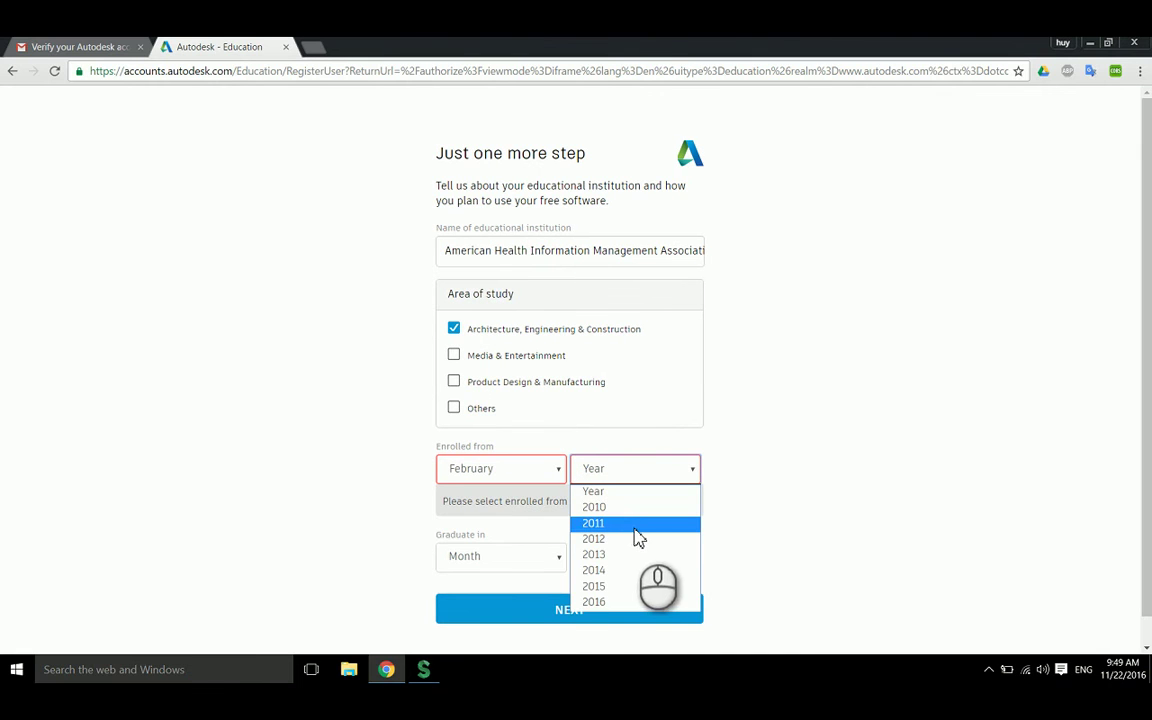
{"action": "left_click", "coordinate": [630, 603]}
{"action": "left_click", "coordinate": [518, 524]}
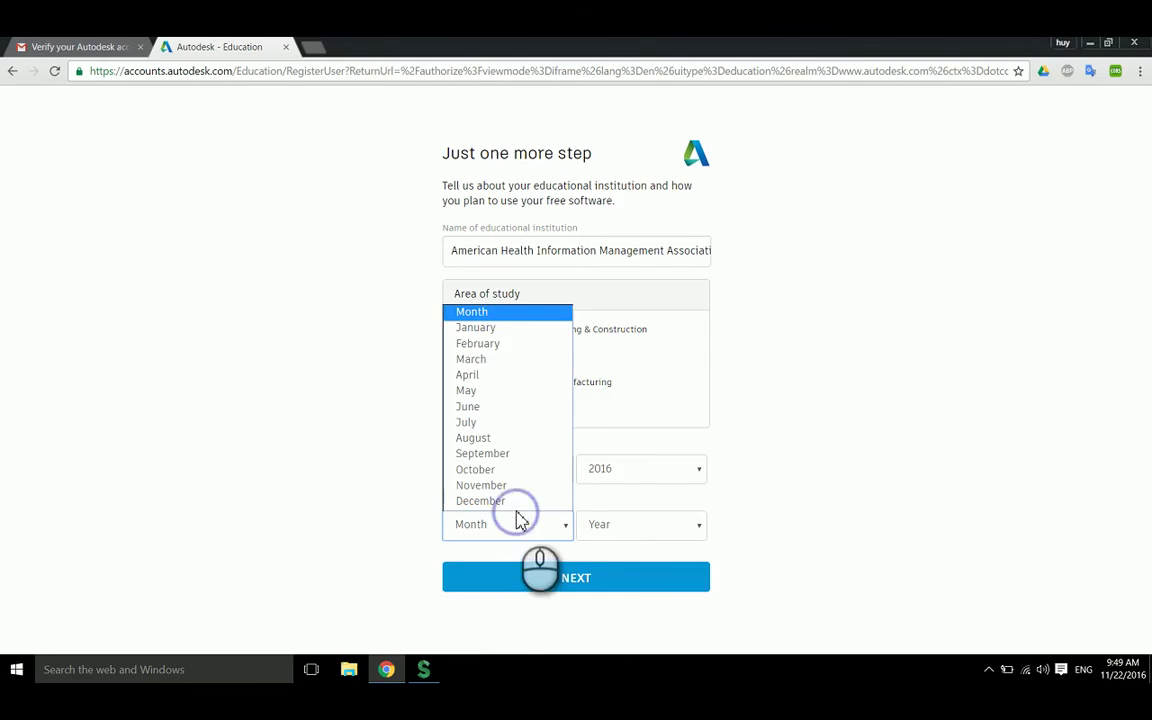
{"action": "left_click", "coordinate": [505, 390]}
{"action": "left_click", "coordinate": [630, 524]}
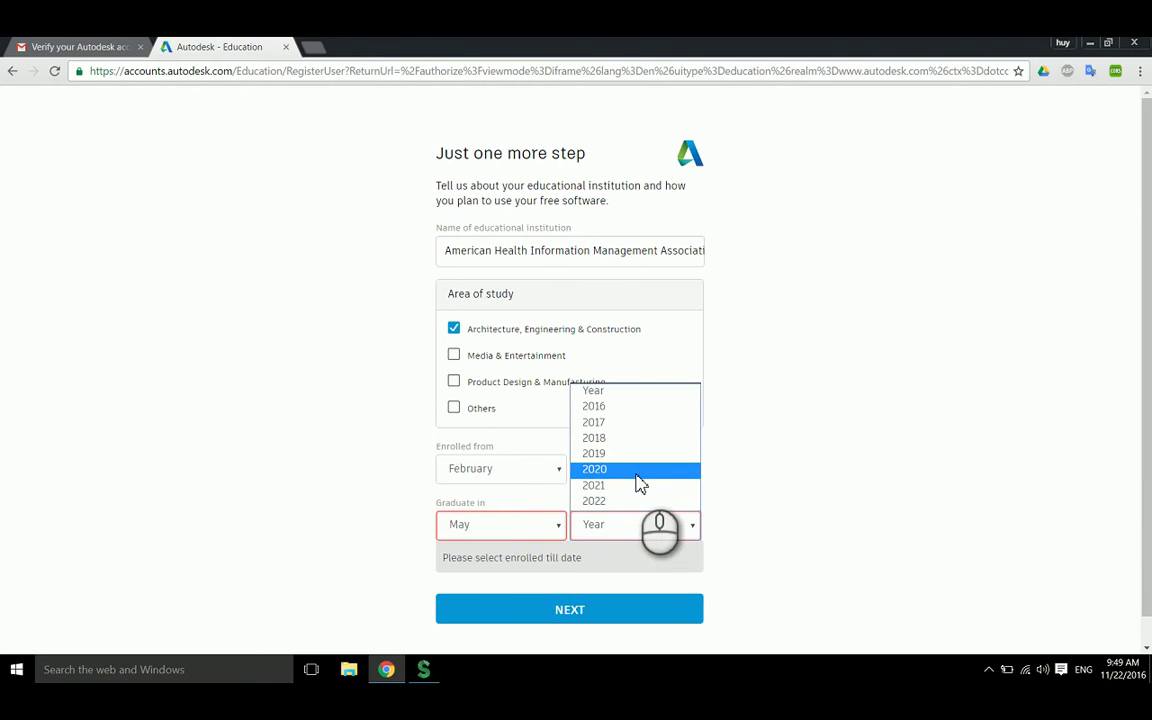
{"action": "left_click", "coordinate": [630, 469]}
Submit the education details, agree to the A360 and Education terms of service and continue to the Revit download page.
{"action": "left_click", "coordinate": [592, 580]}
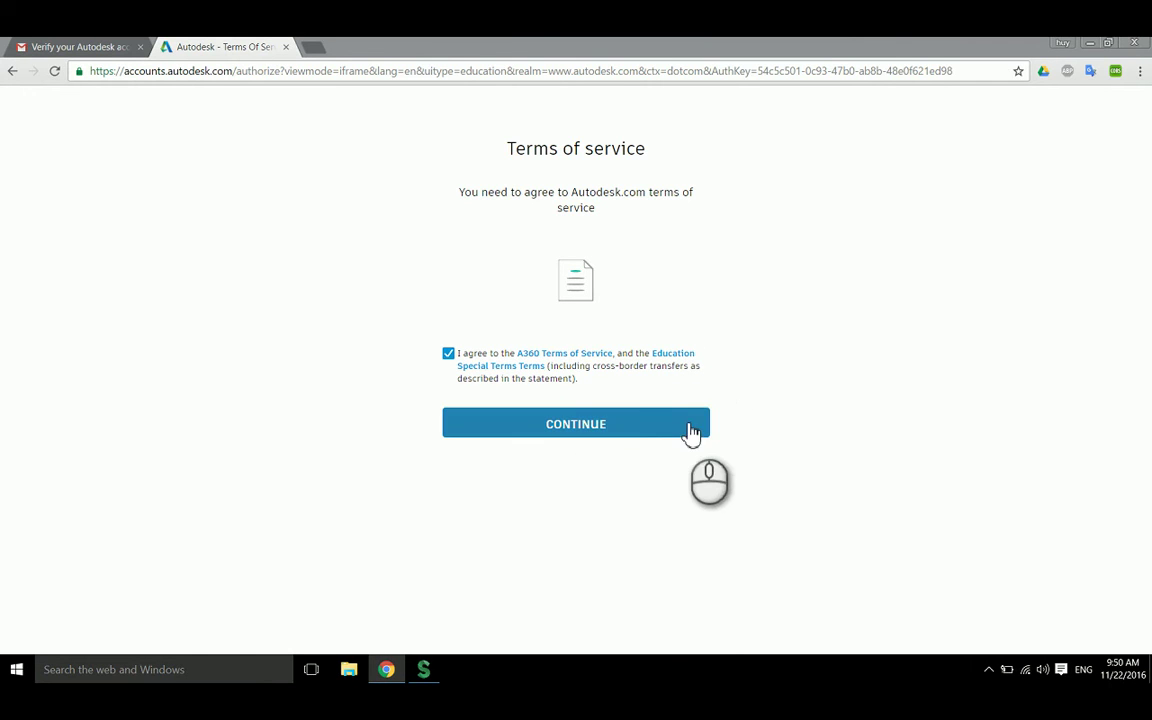
{"action": "left_click", "coordinate": [612, 437]}
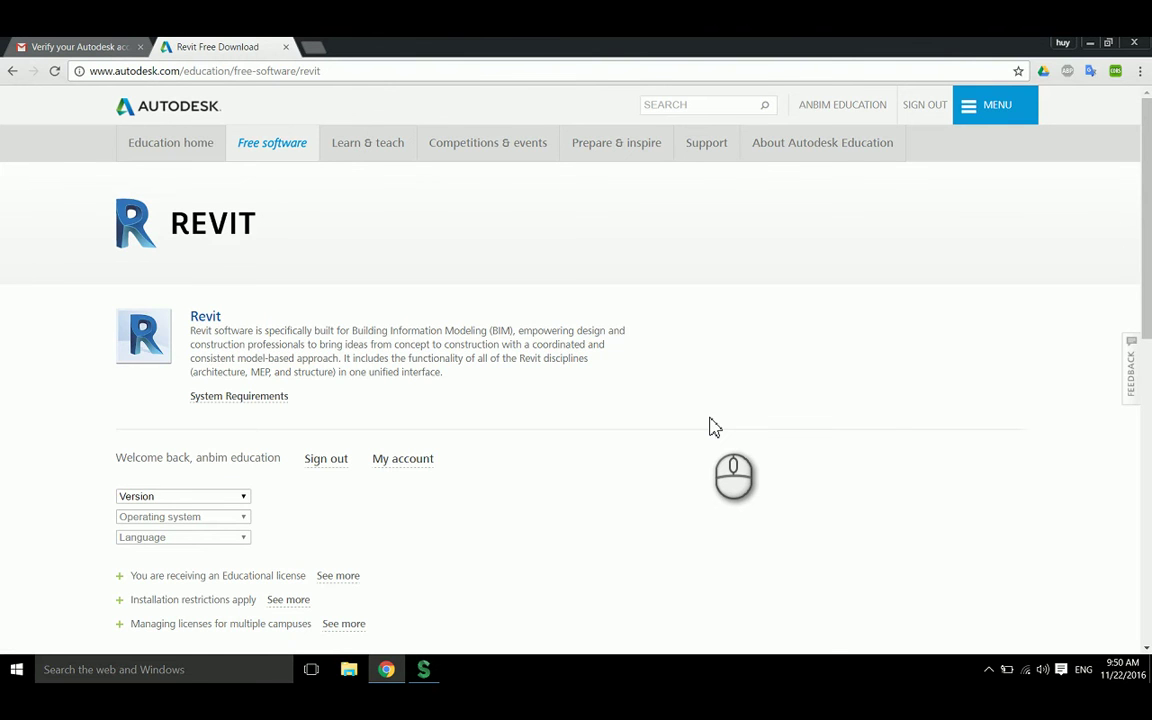
Configure the download for Revit 2017 on Windows 64-bit in English.
{"action": "scroll", "coordinate": [411, 404], "scroll_direction": "down", "scroll_amount": 3}
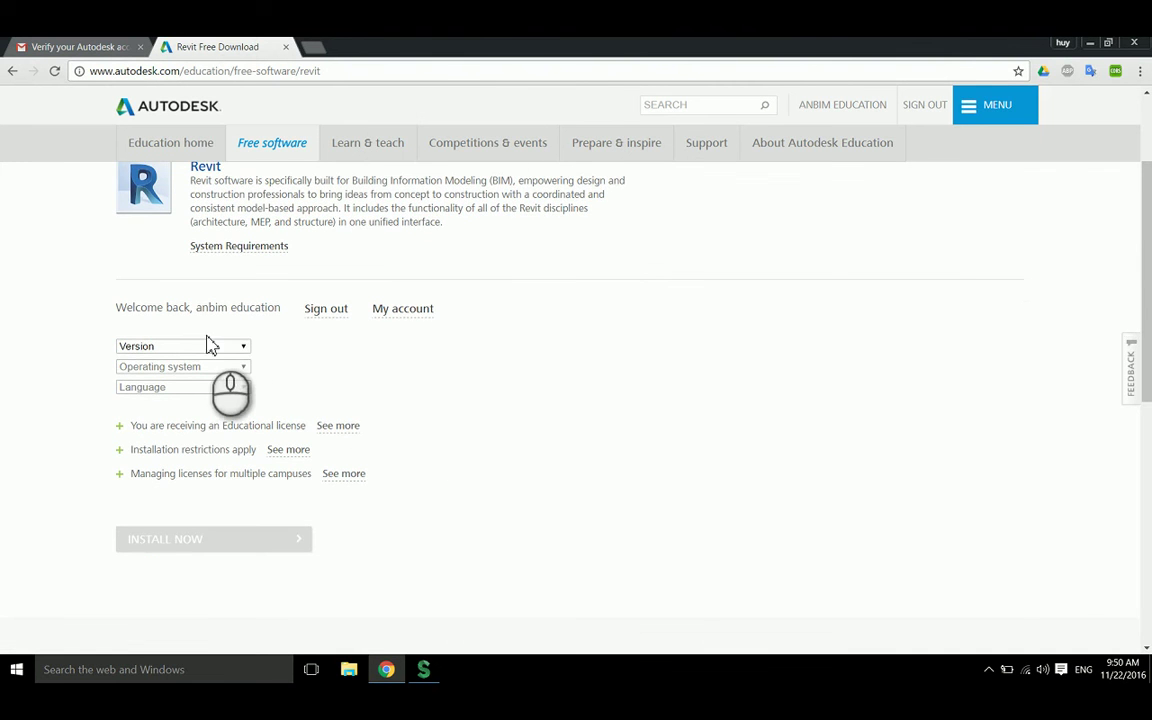
{"action": "left_click", "coordinate": [210, 346]}
{"action": "left_click", "coordinate": [205, 345]}
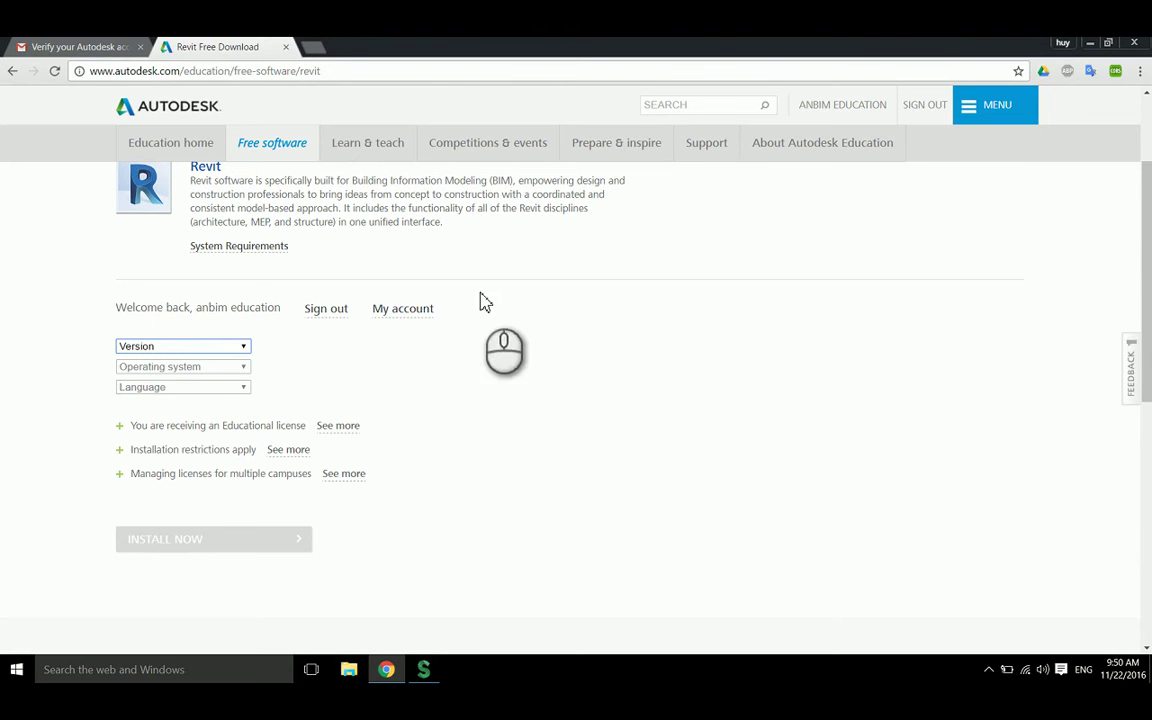
{"action": "left_click", "coordinate": [148, 346]}
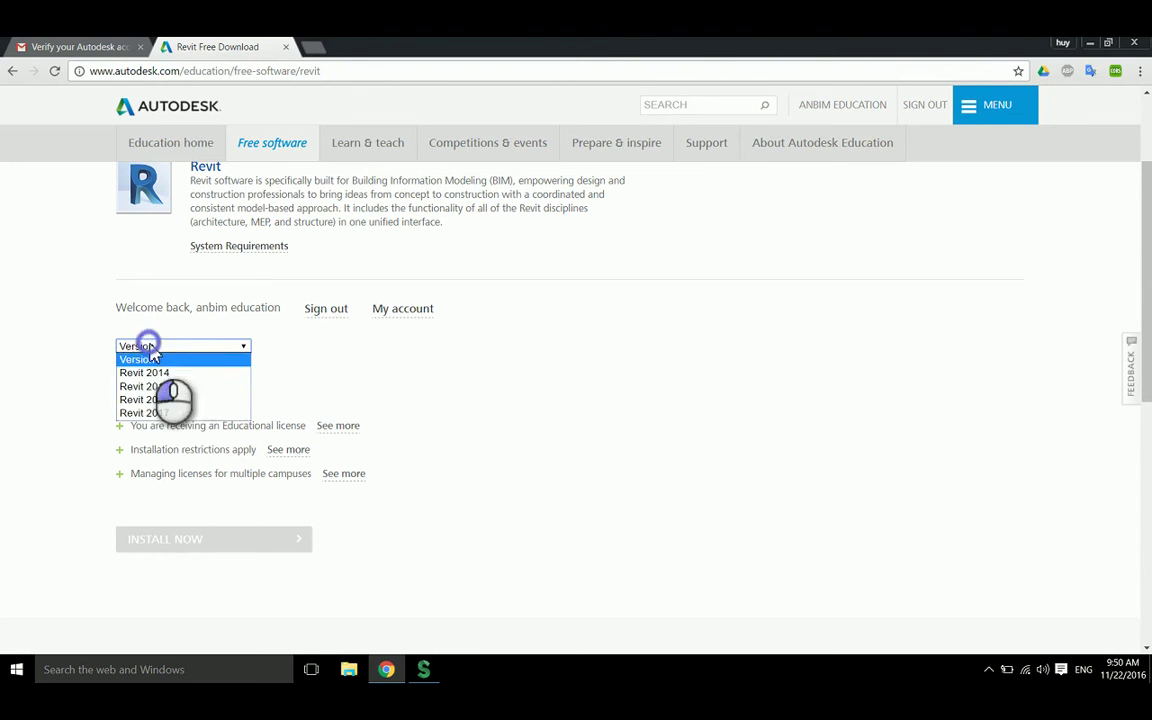
{"action": "left_click", "coordinate": [191, 414]}
{"action": "left_click", "coordinate": [198, 368]}
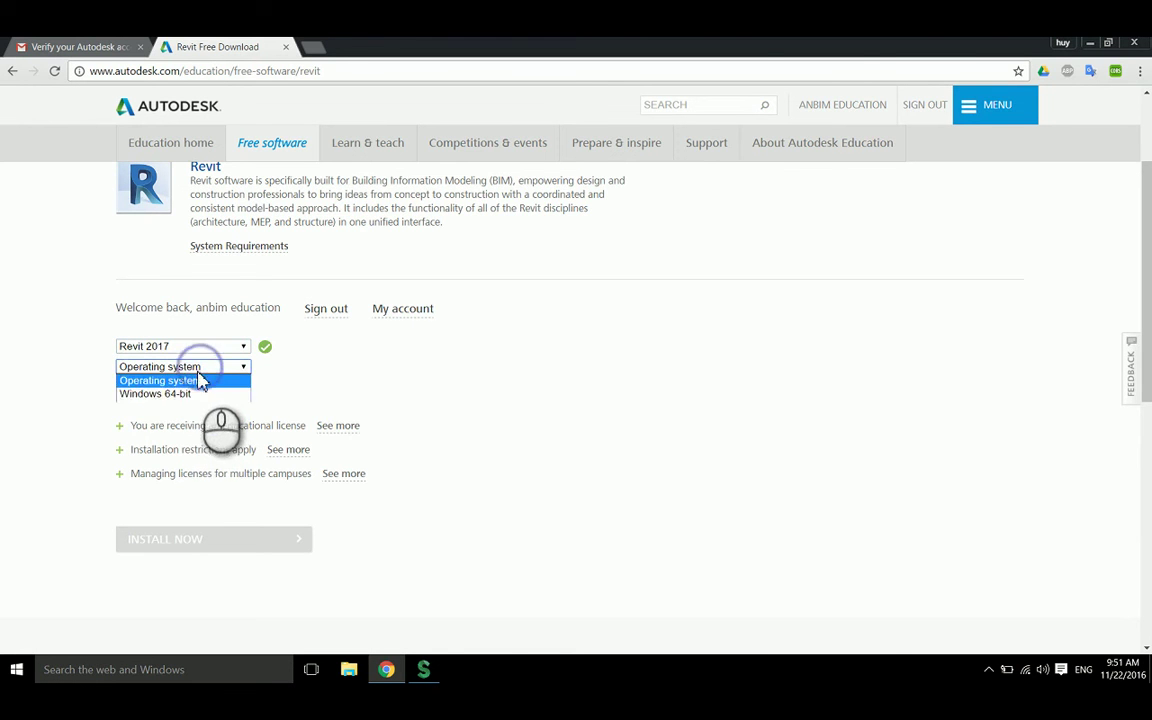
{"action": "left_click", "coordinate": [192, 396]}
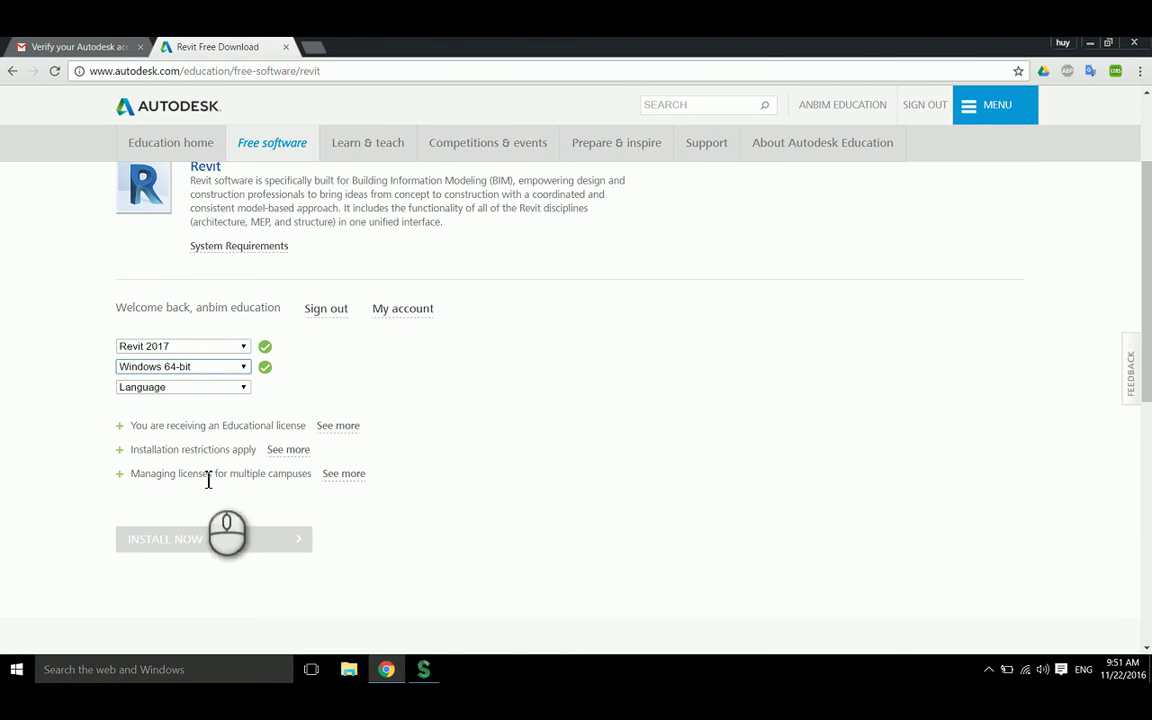
{"action": "left_click", "coordinate": [198, 388]}
{"action": "left_click", "coordinate": [173, 430]}
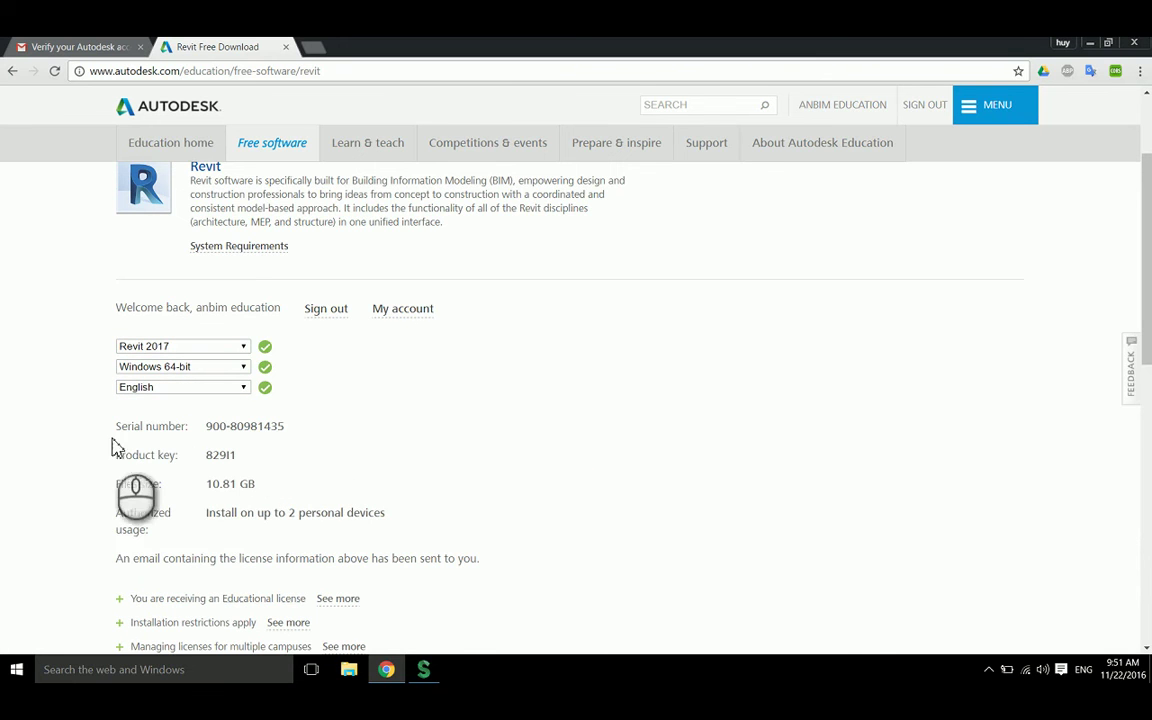
Examine the license information for the chosen Revit download, including the serial number, product key, file size and authorized usage.
{"action": "left_click_drag", "start_coordinate": [342, 429], "coordinate": [322, 410]}
{"action": "left_click", "coordinate": [449, 490]}
{"action": "scroll", "coordinate": [399, 488], "scroll_direction": "down", "scroll_amount": 1}
{"action": "left_click_drag", "start_coordinate": [400, 440], "coordinate": [205, 442]}
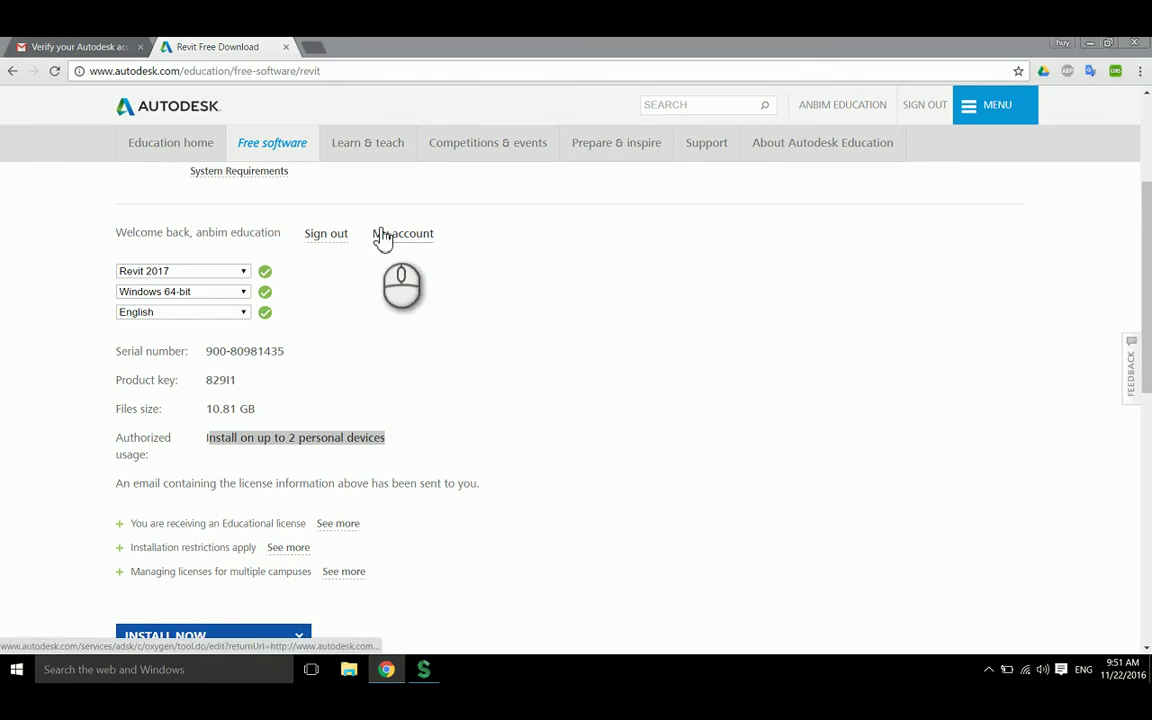
{"action": "left_click", "coordinate": [393, 437]}
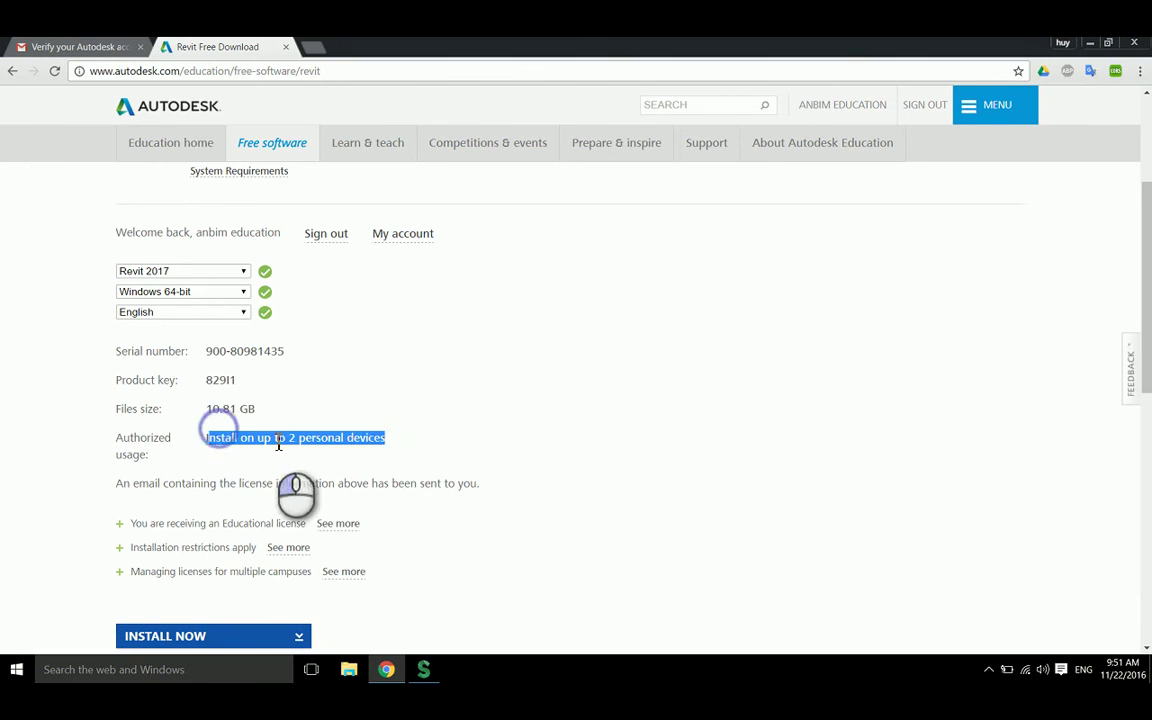
{"action": "left_click", "coordinate": [249, 437]}
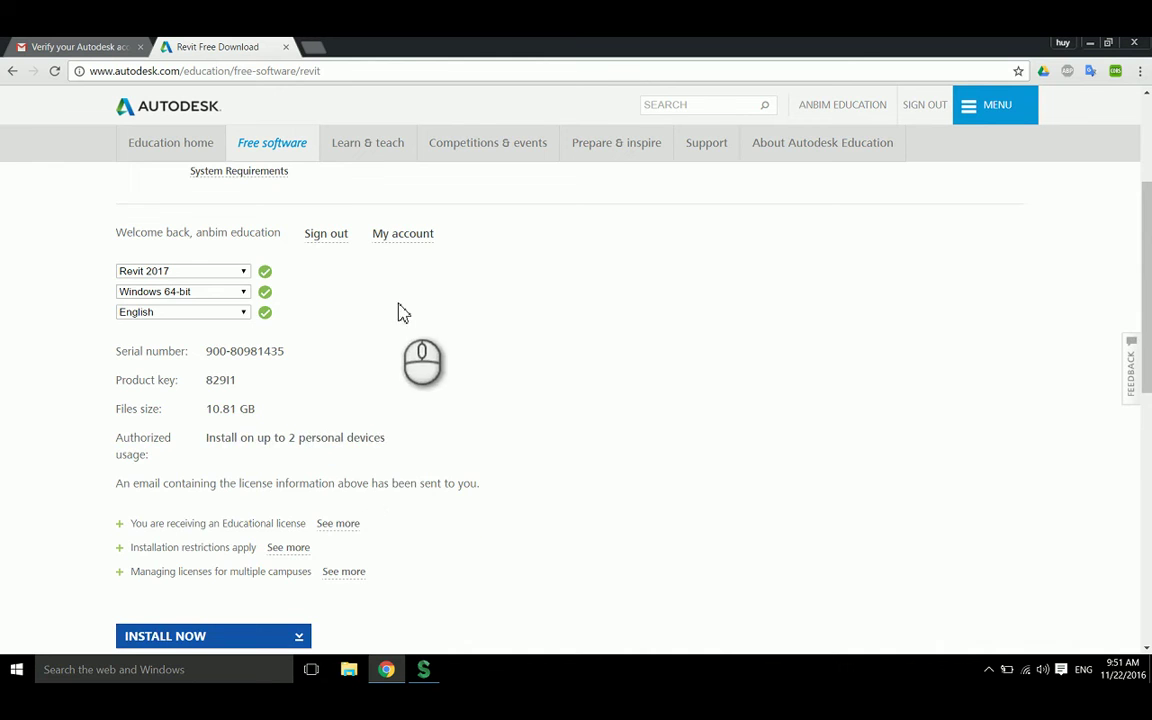
{"action": "scroll", "coordinate": [440, 320], "scroll_direction": "up", "scroll_amount": 1}
{"action": "scroll", "coordinate": [600, 330], "scroll_direction": "down", "scroll_amount": 3}
{"action": "scroll", "coordinate": [718, 315], "scroll_direction": "up", "scroll_amount": 2}
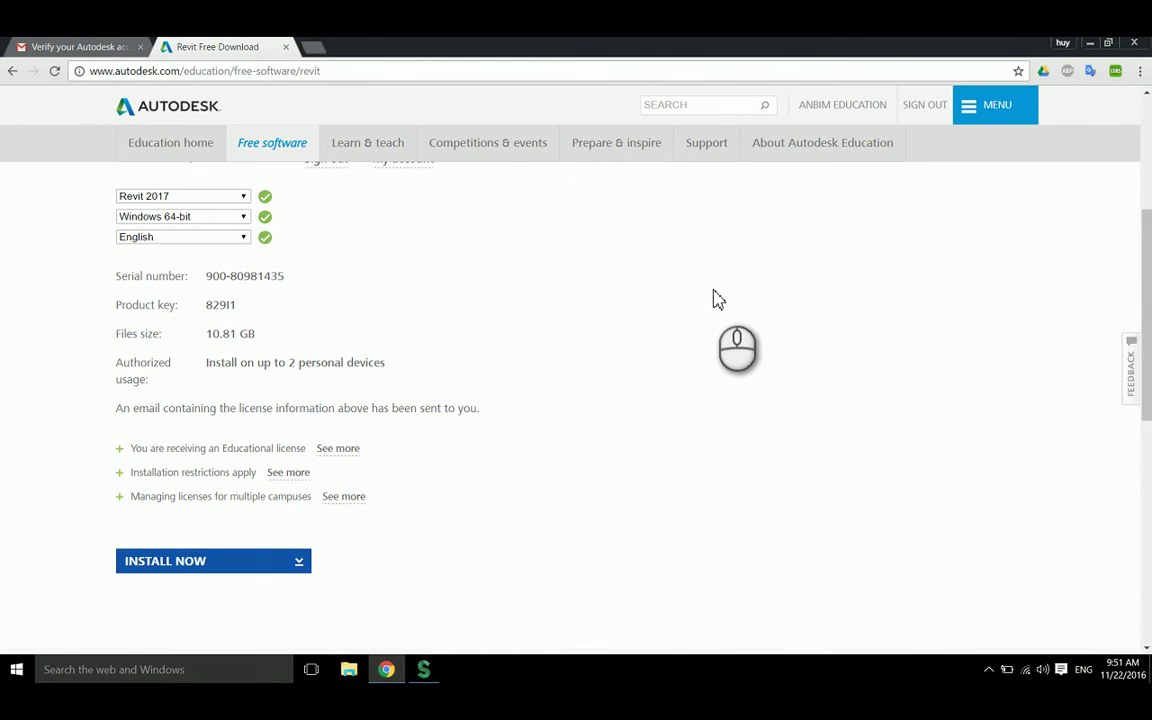
{"action": "scroll", "coordinate": [357, 468], "scroll_direction": "up", "scroll_amount": 2}
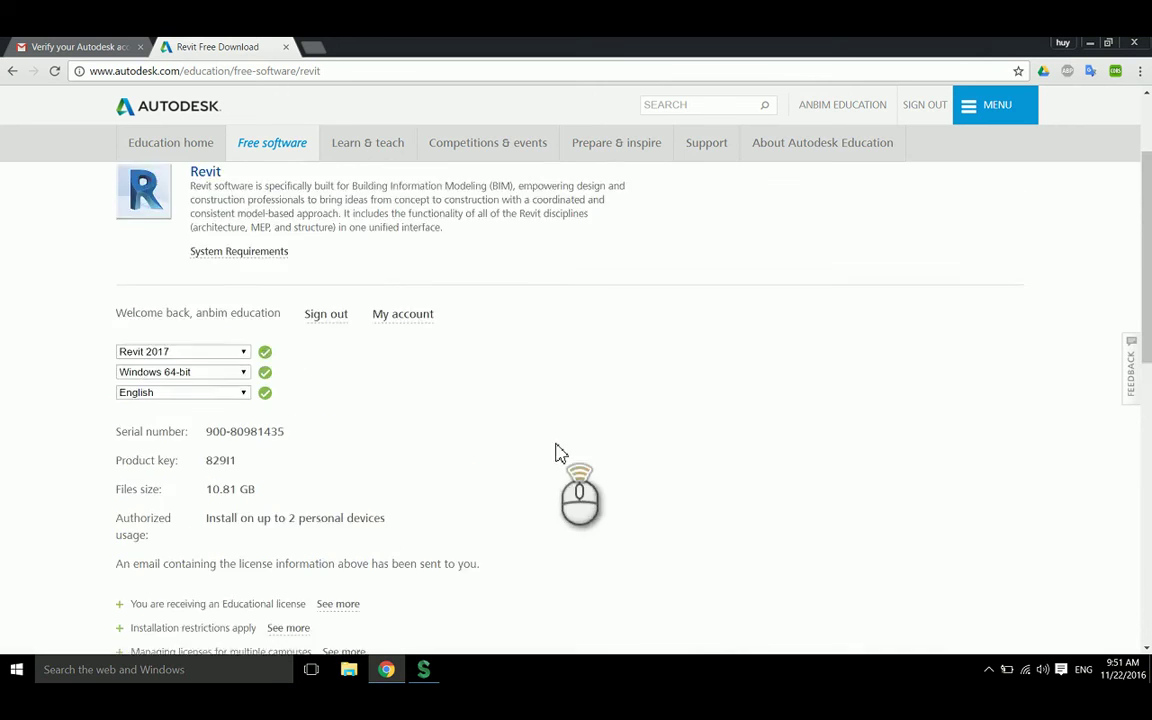
{"action": "scroll", "coordinate": [316, 350], "scroll_direction": "down", "scroll_amount": 2}
{"action": "scroll", "coordinate": [385, 368], "scroll_direction": "down", "scroll_amount": 1}
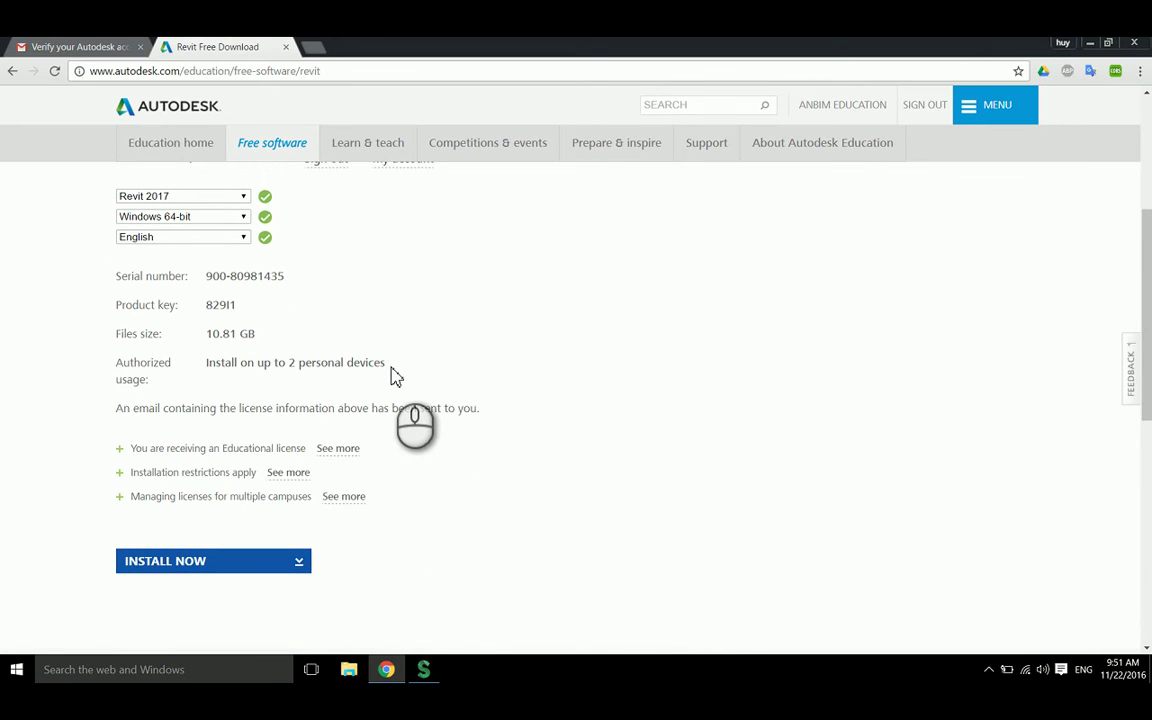